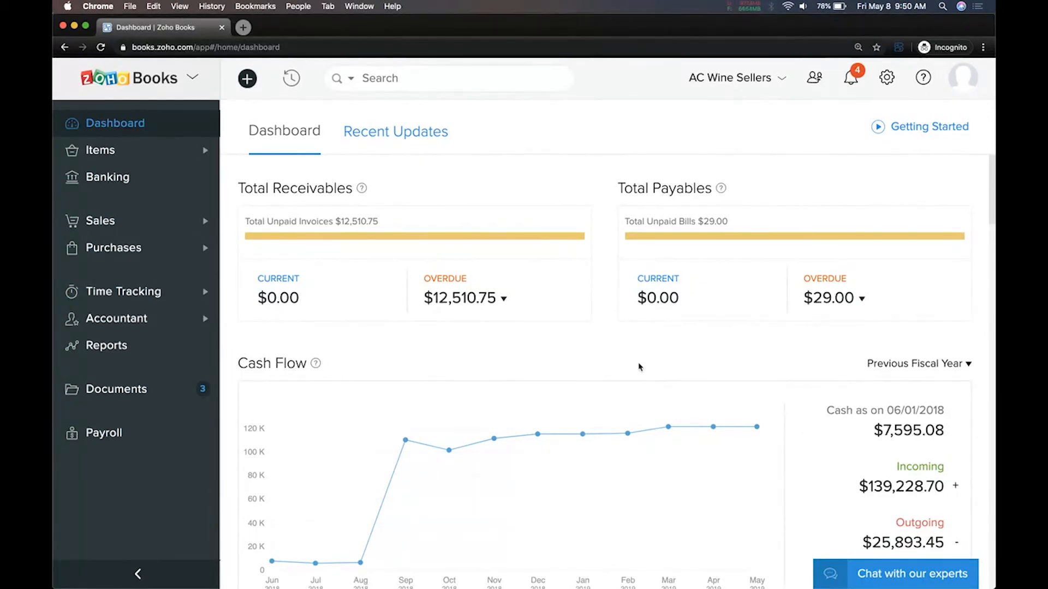
Step: Open the Chart of Accounts and look over the account list, including the locked Accounts Payable account
click(185, 322)
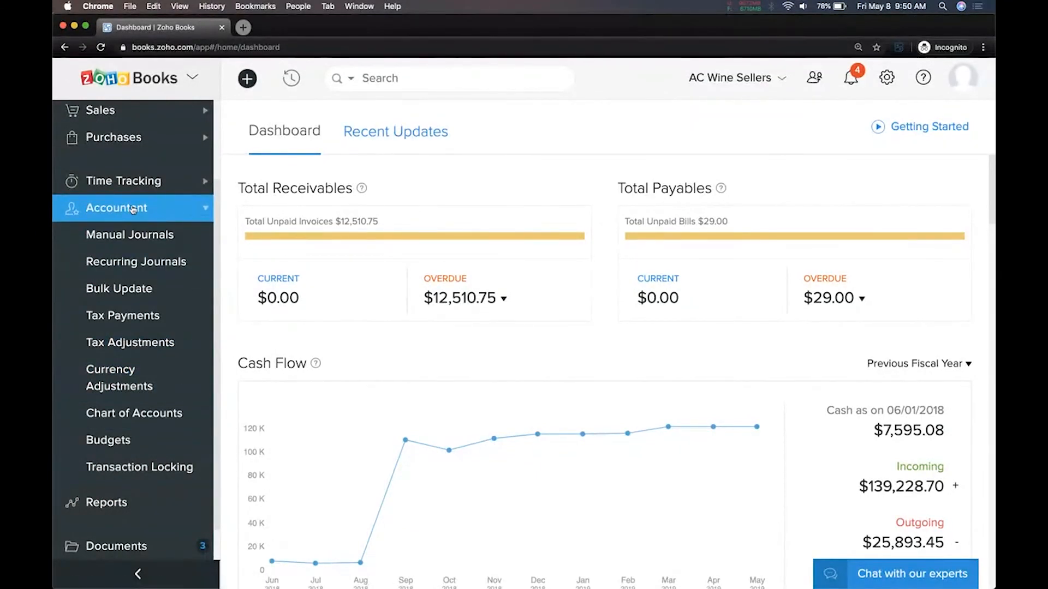
click(158, 416)
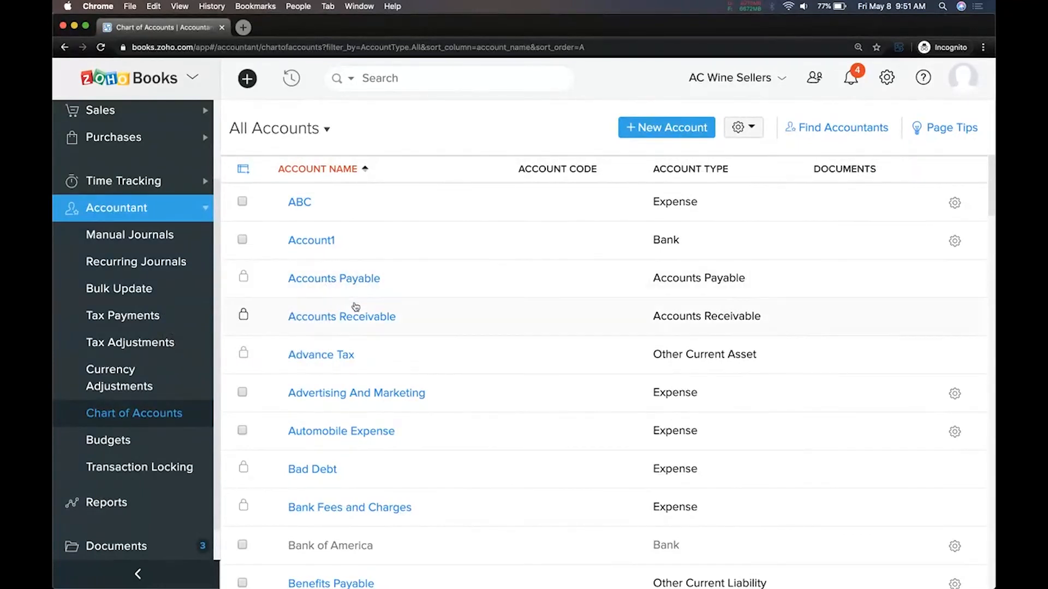
mouse_move(244, 278)
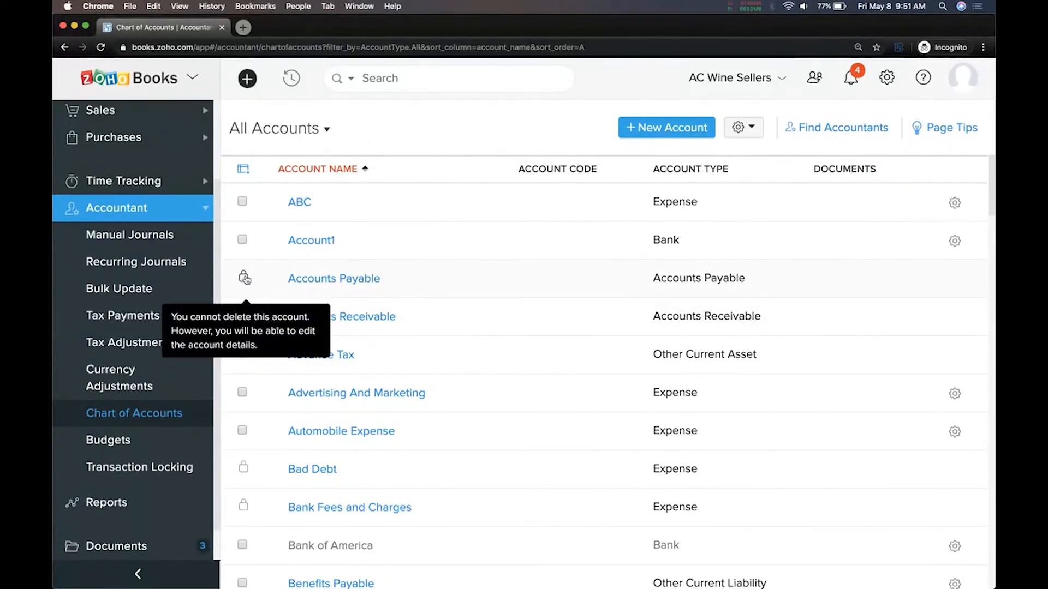
scroll(314, 294, down, 1)
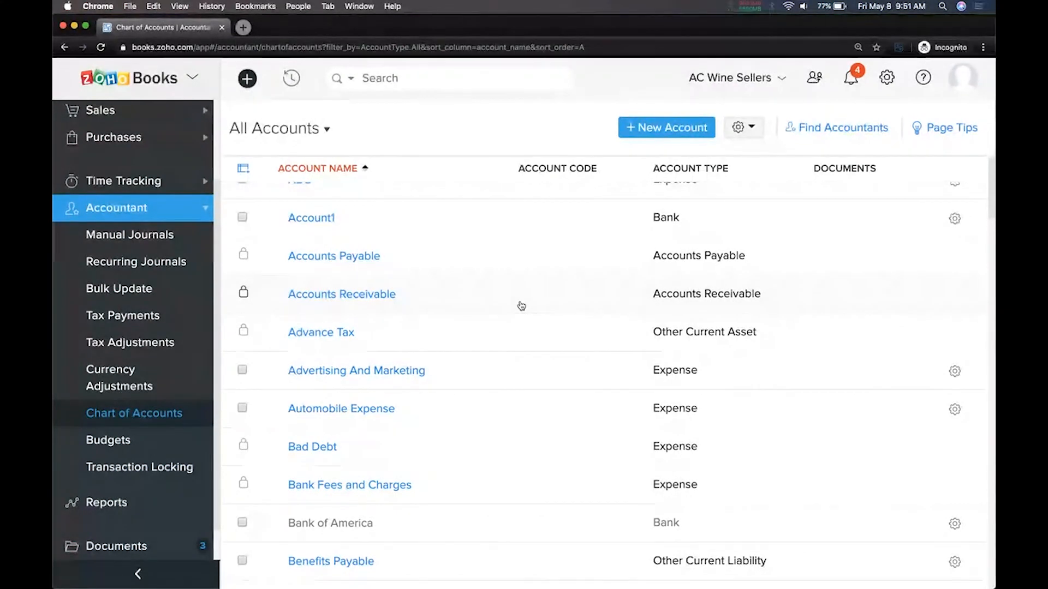
Step: Review the account types offered in the new account form, and cancel the form without saving
click(665, 128)
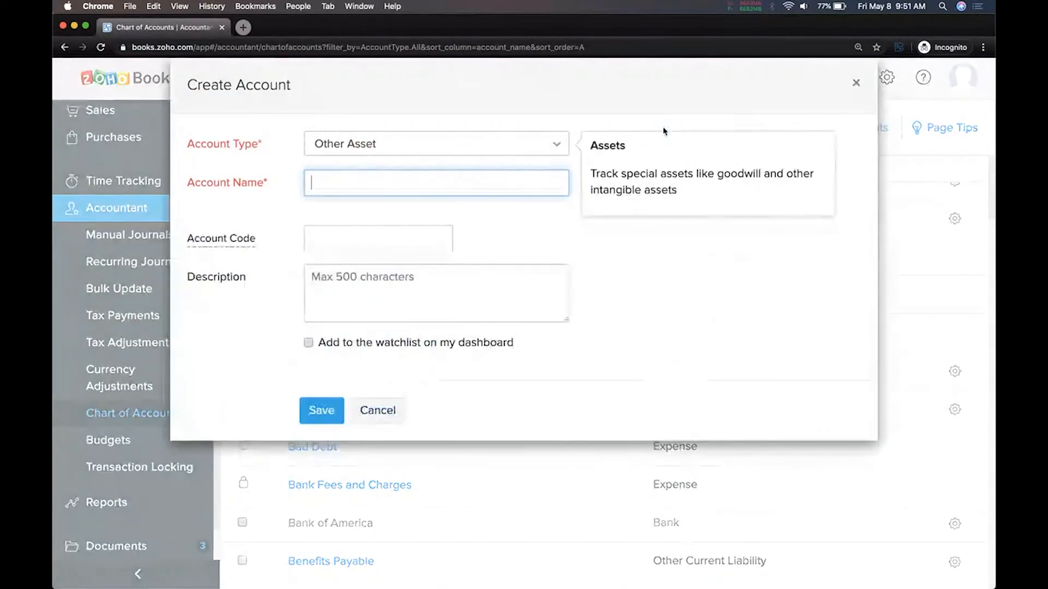
click(404, 145)
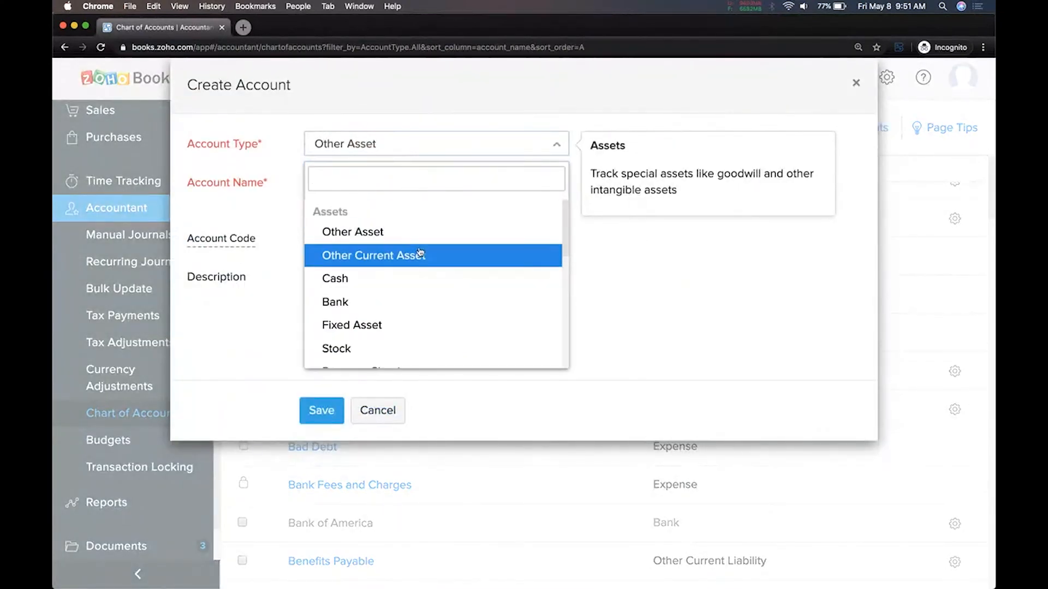
scroll(421, 251, down, 5)
click(288, 207)
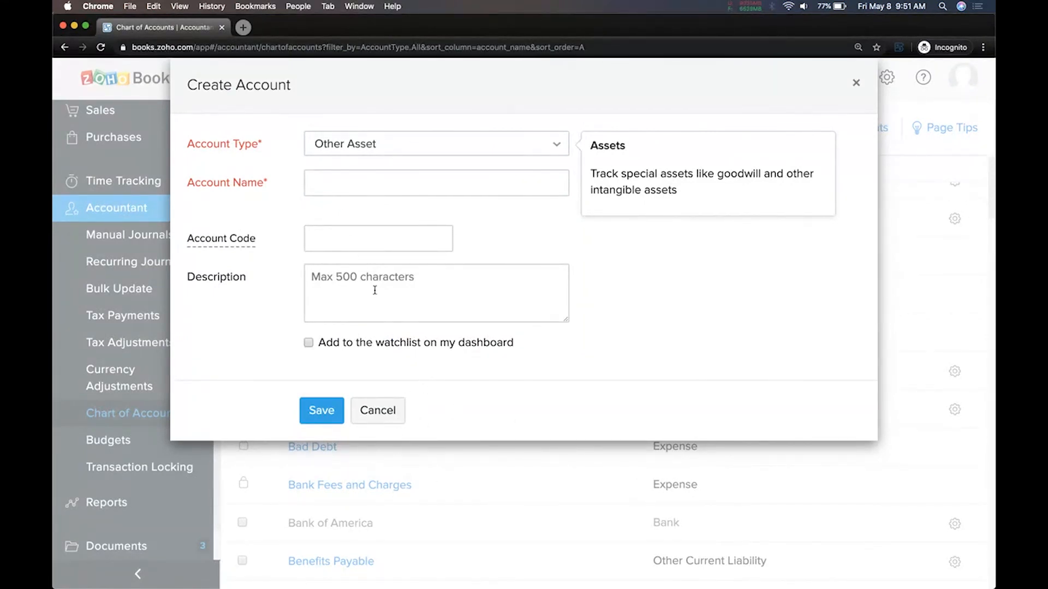
click(380, 411)
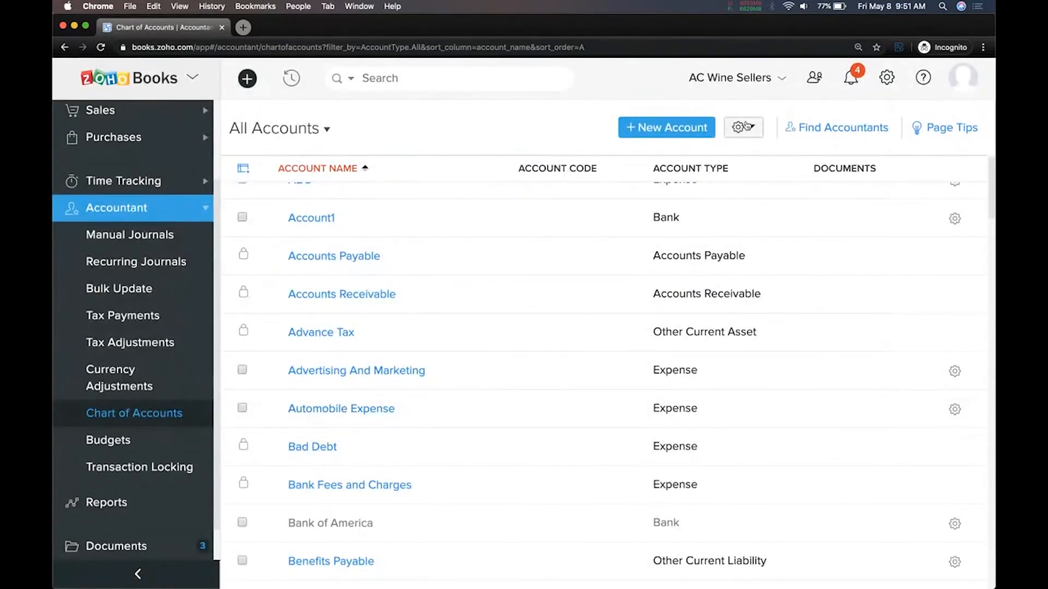
Step: Open the import page for the chart of accounts and look over its file upload and duplicate handling options
click(749, 127)
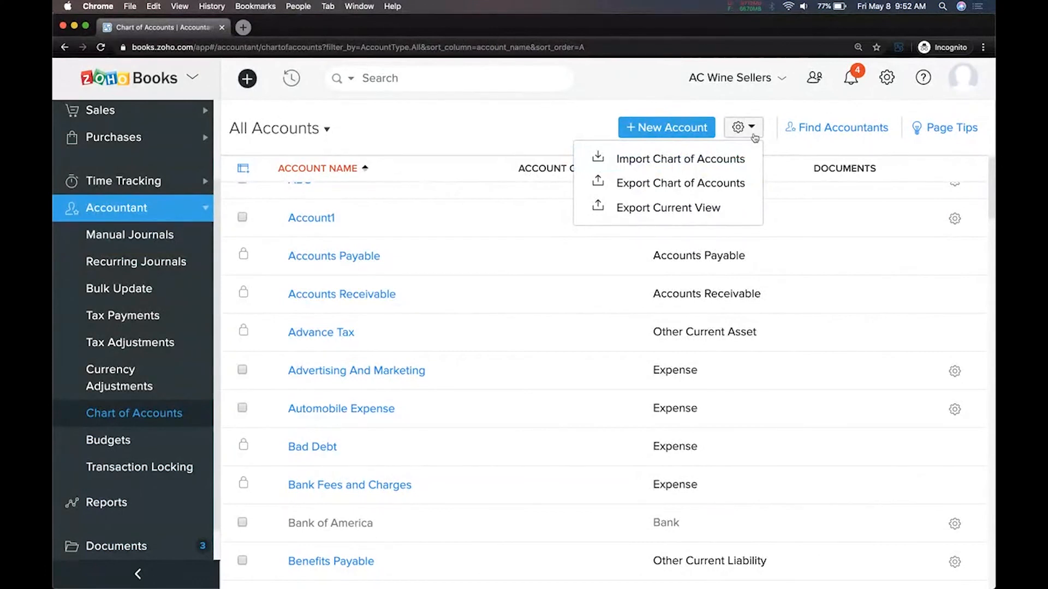
click(711, 159)
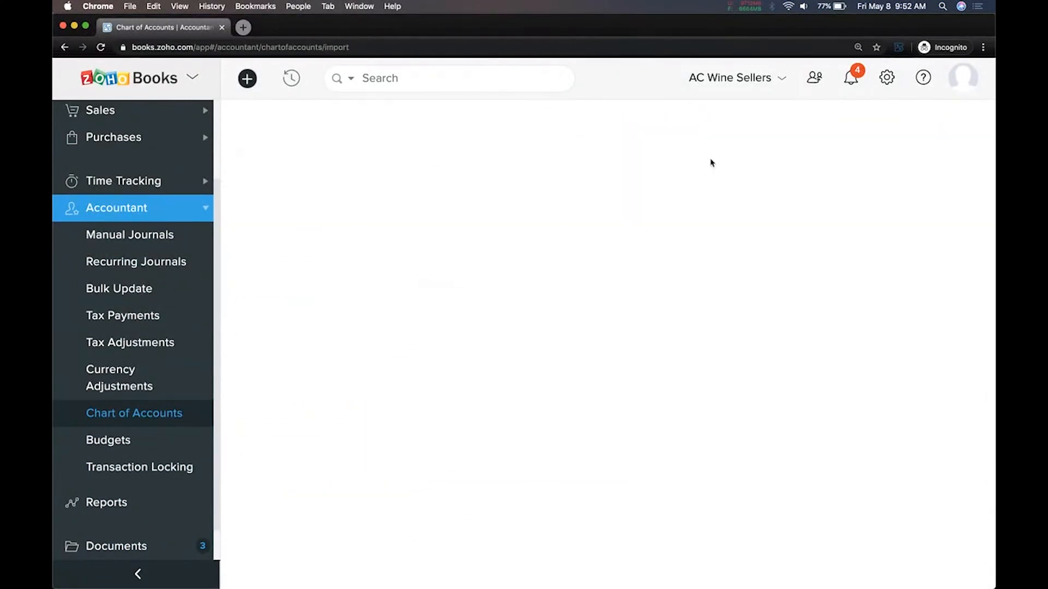
scroll(416, 236, down, 2)
scroll(416, 235, up, 2)
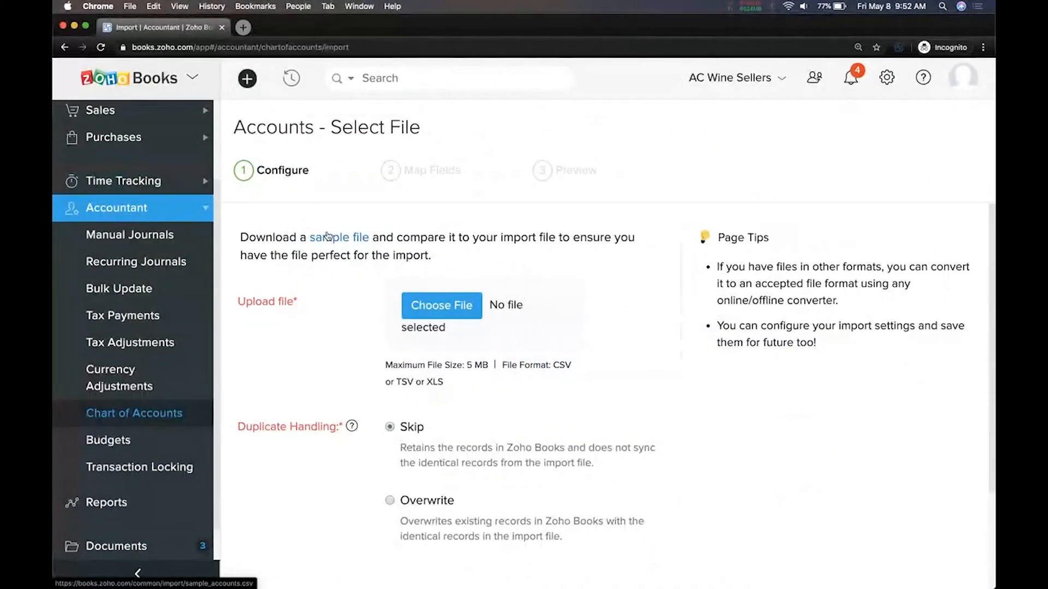
Step: Switch to the sample_accounts spreadsheet in Zoho Sheet and examine its column headings from Account Name through Debit or Credit
key(super+grave)
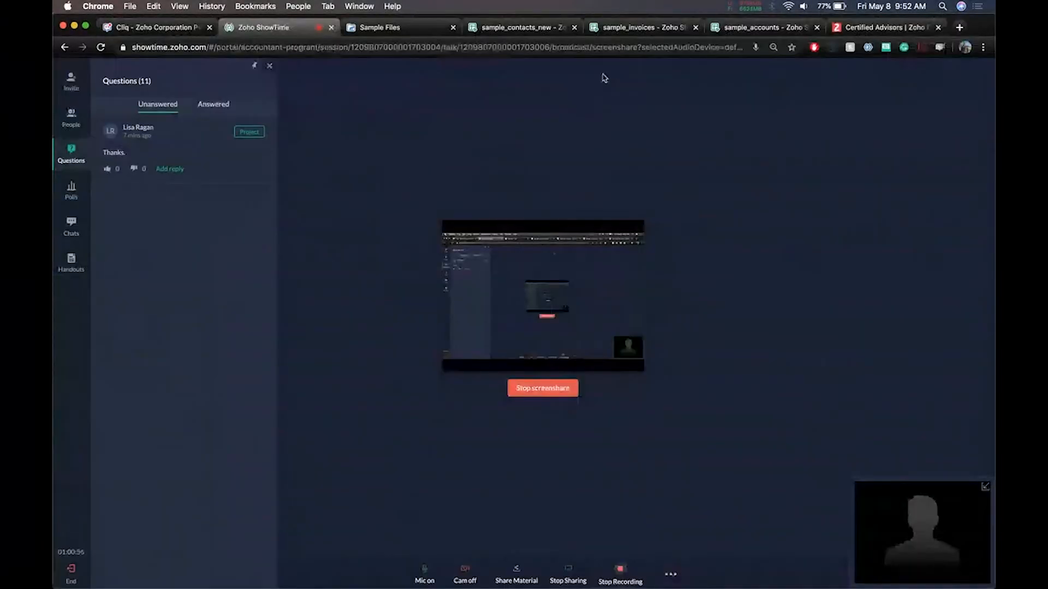
click(759, 28)
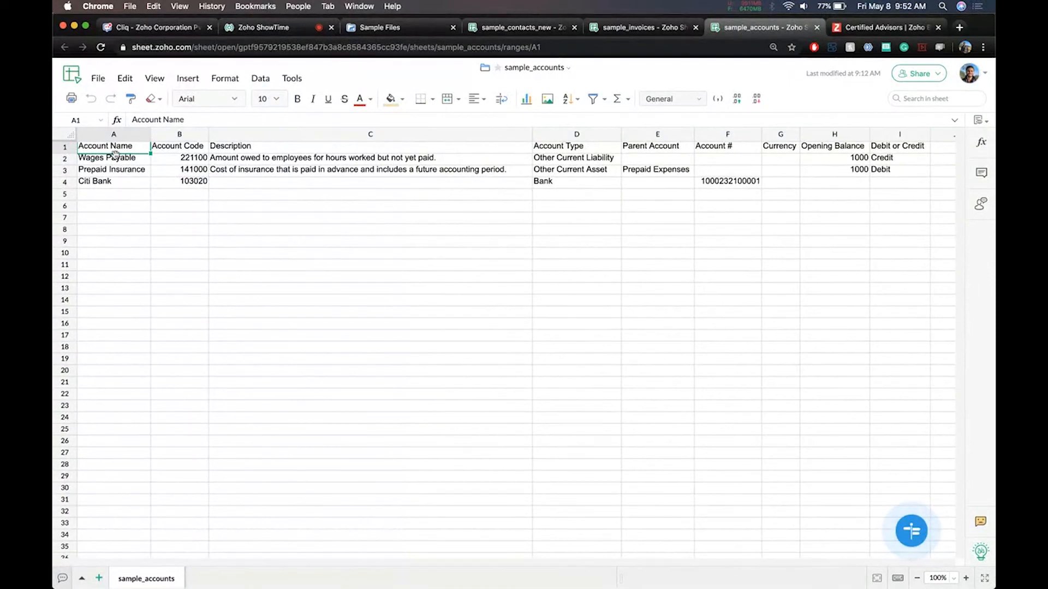
scroll(114, 155, up, 5)
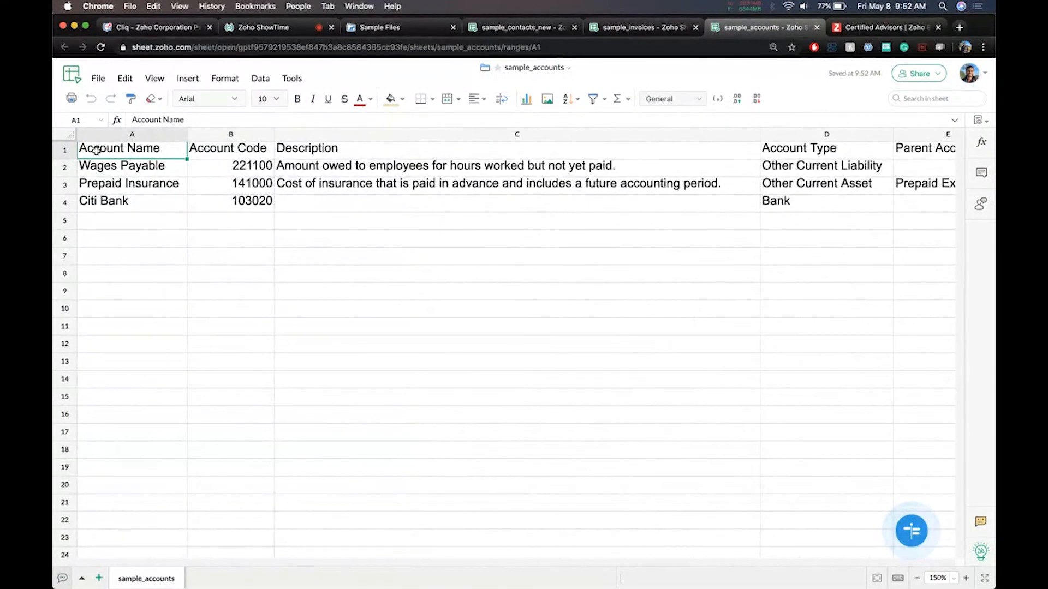
drag(155, 147, 283, 145)
scroll(368, 150, right, 3)
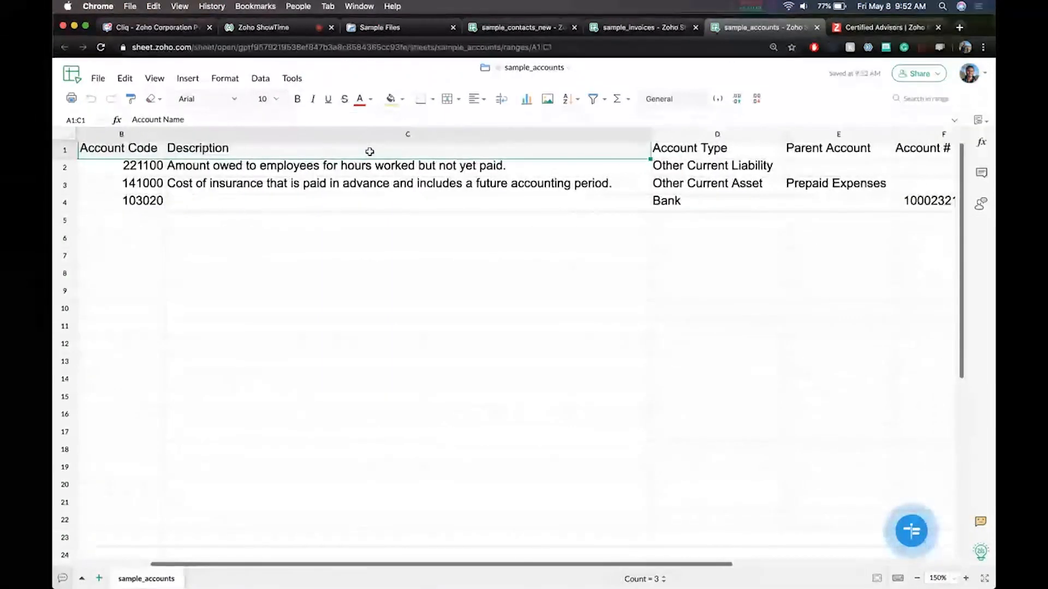
scroll(367, 150, right, 5)
drag(385, 149, 591, 151)
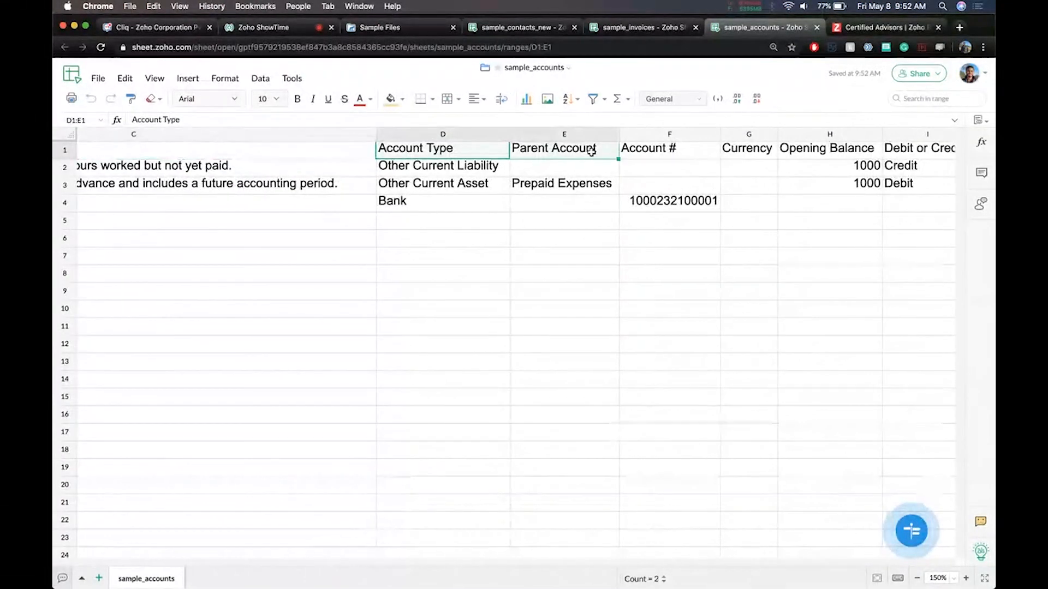
scroll(591, 151, right, 4)
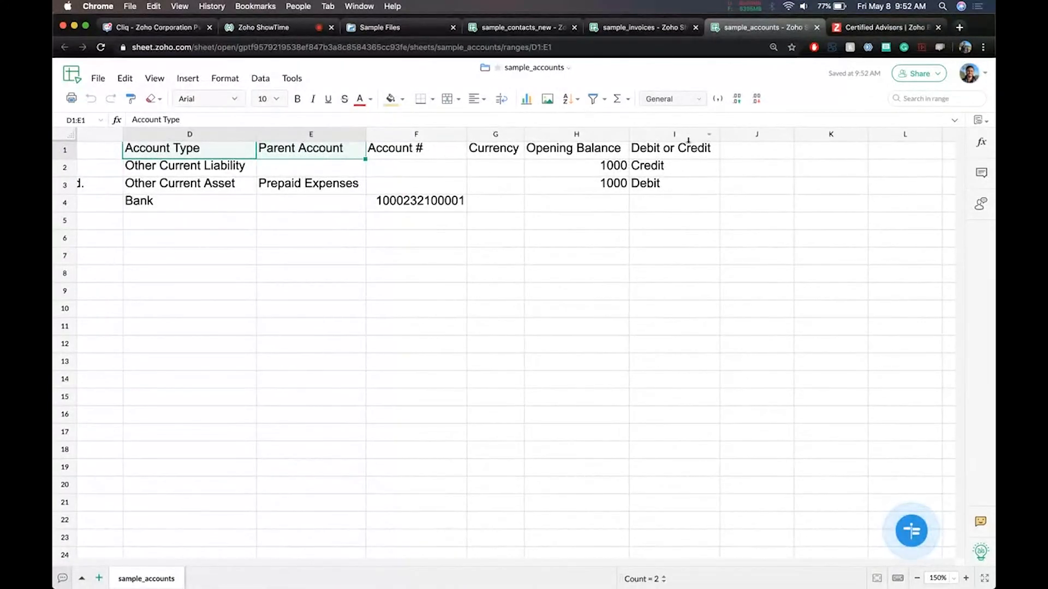
drag(686, 156, 402, 159)
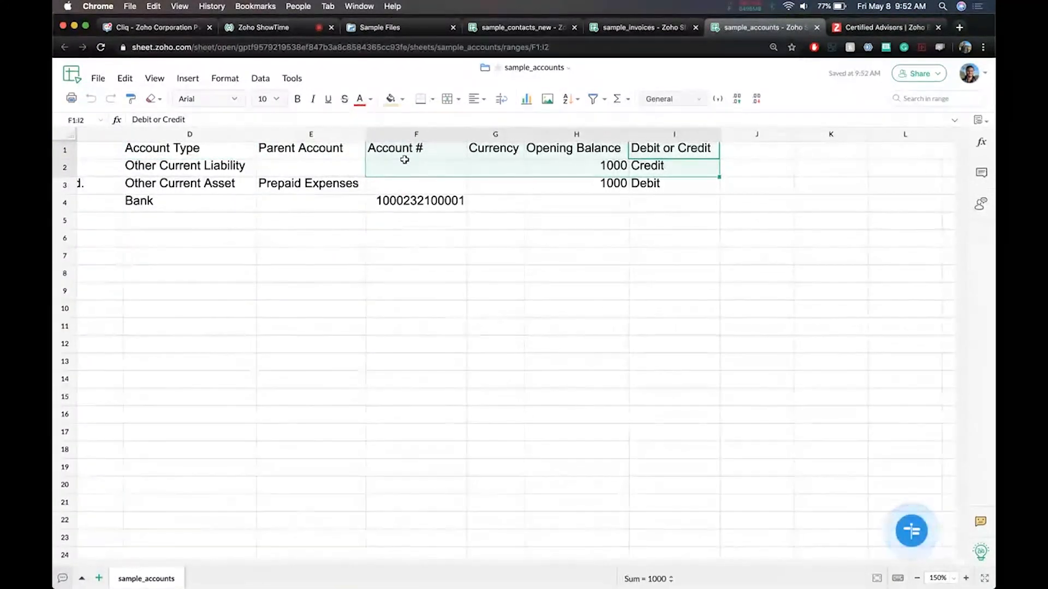
scroll(405, 160, down, 2)
scroll(405, 160, left, 10)
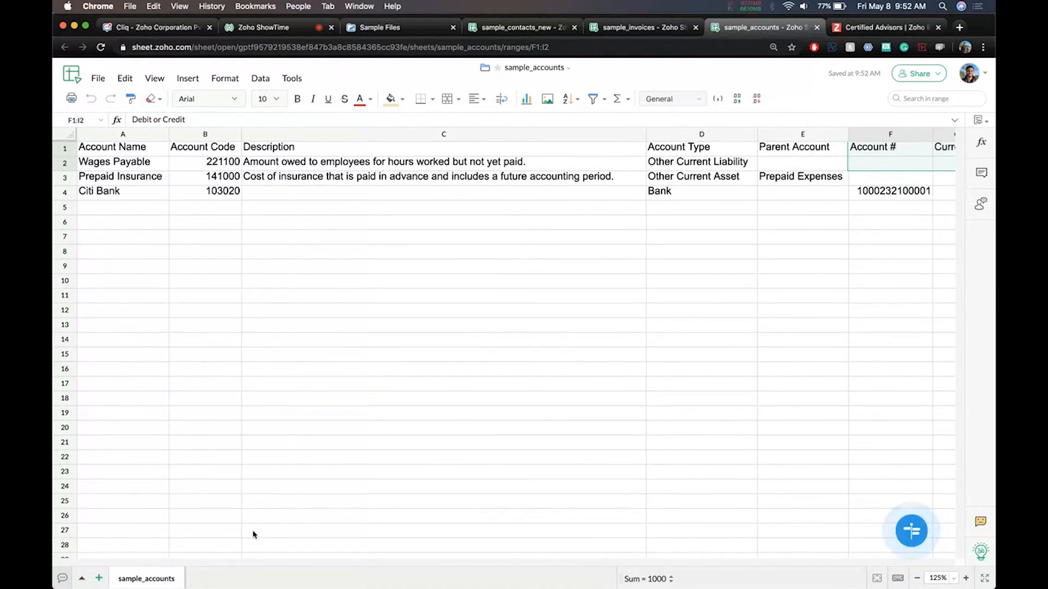
Step: Open the Invoices explanation sheet of the sample_invoices spreadsheet and review the field descriptions and mandatory fields
click(674, 30)
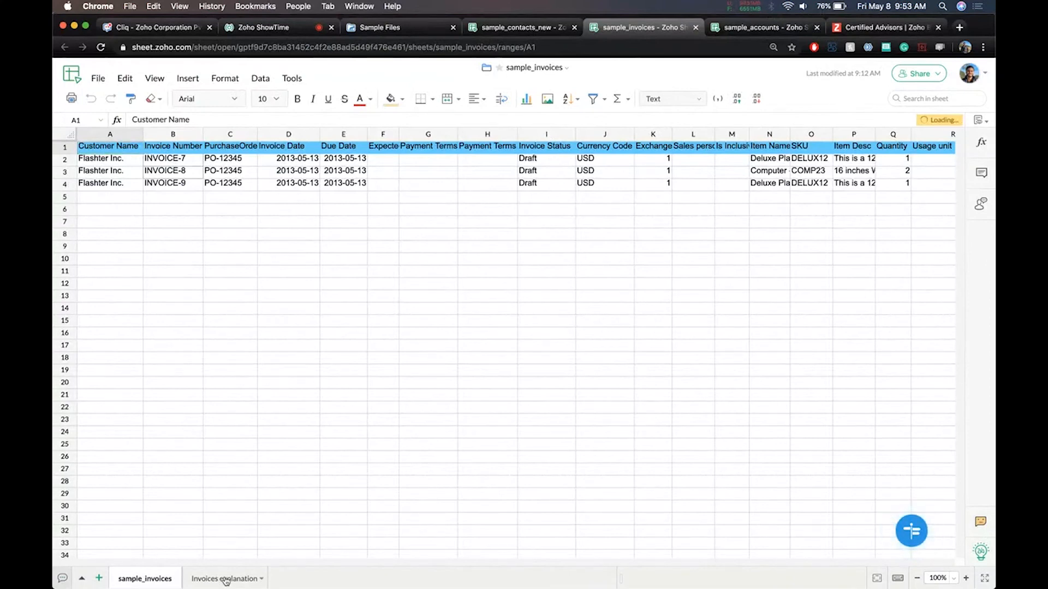
click(235, 580)
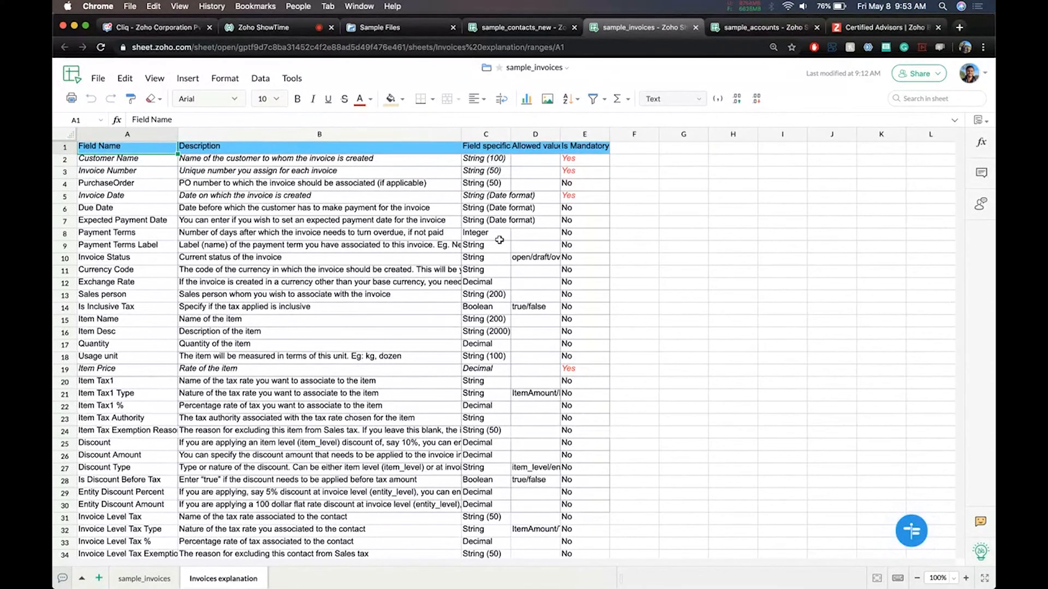
scroll(493, 235, down, 1)
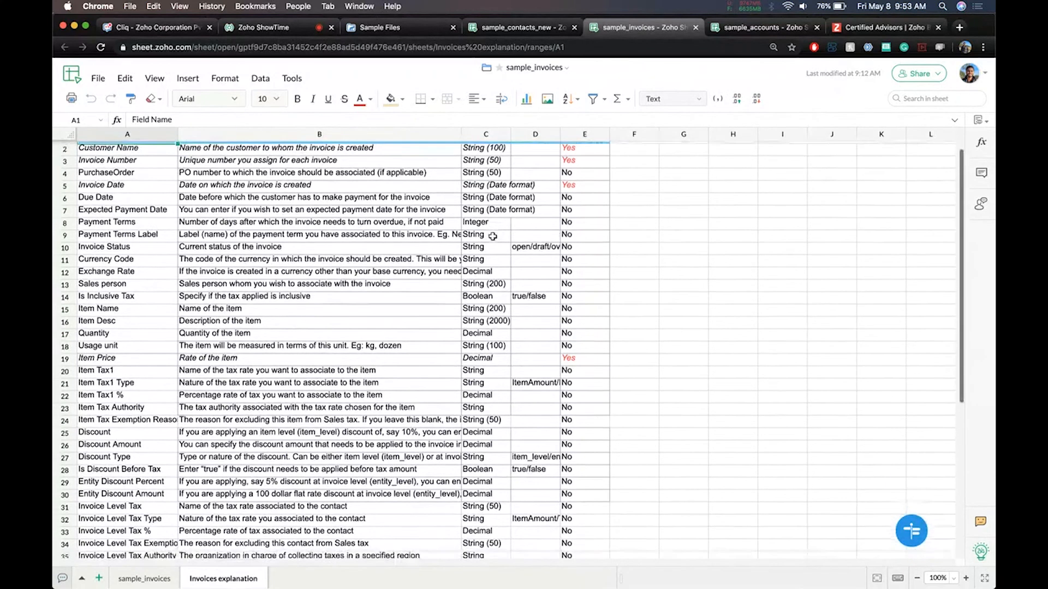
scroll(131, 276, down, 2)
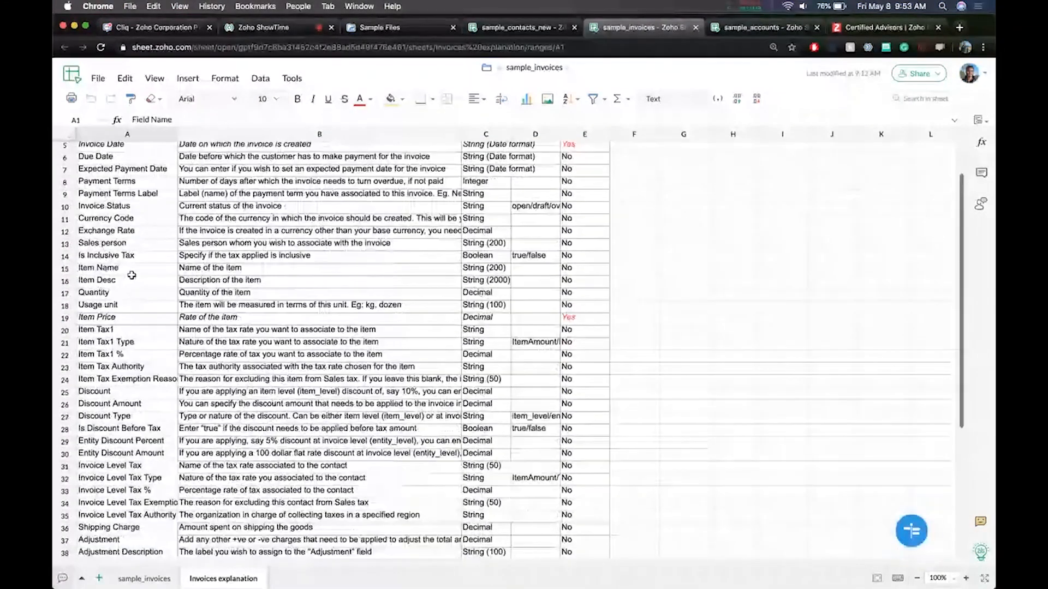
scroll(131, 275, up, 3)
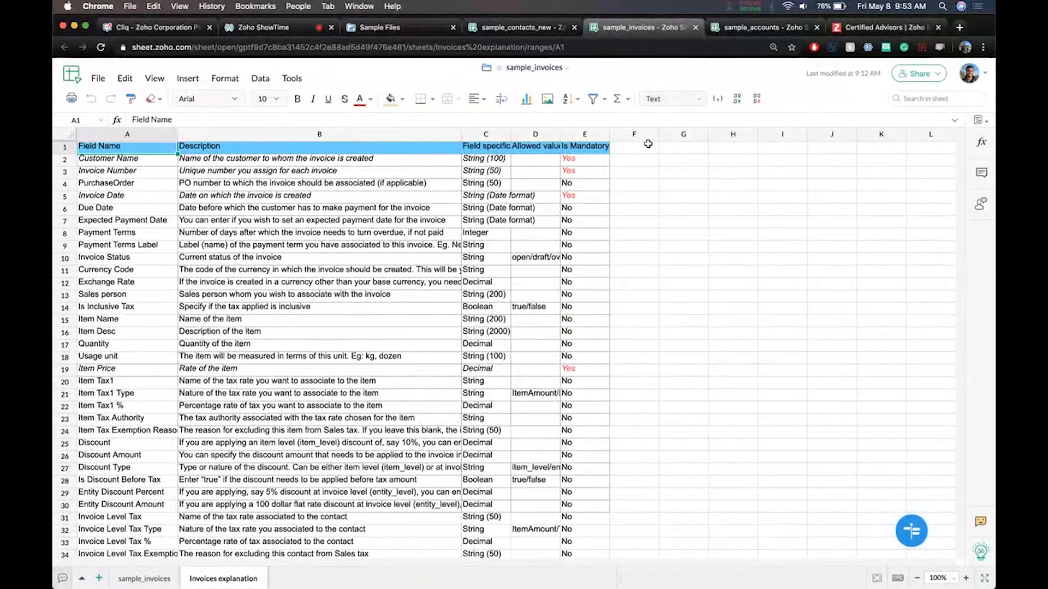
Step: Return to the sample_accounts spreadsheet and select the sample account names in A2:A4
click(768, 29)
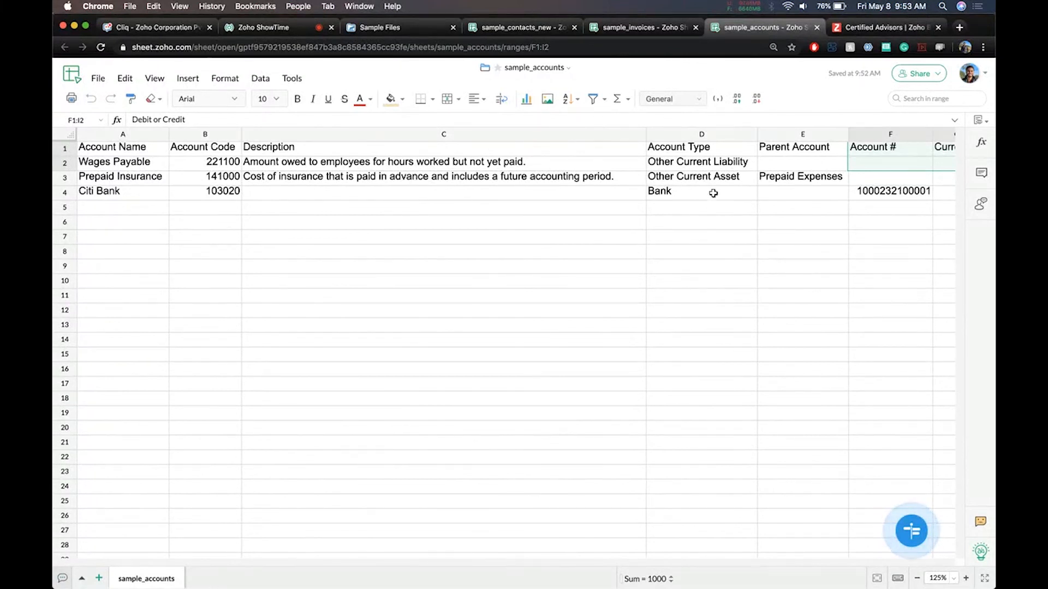
drag(120, 162, 114, 191)
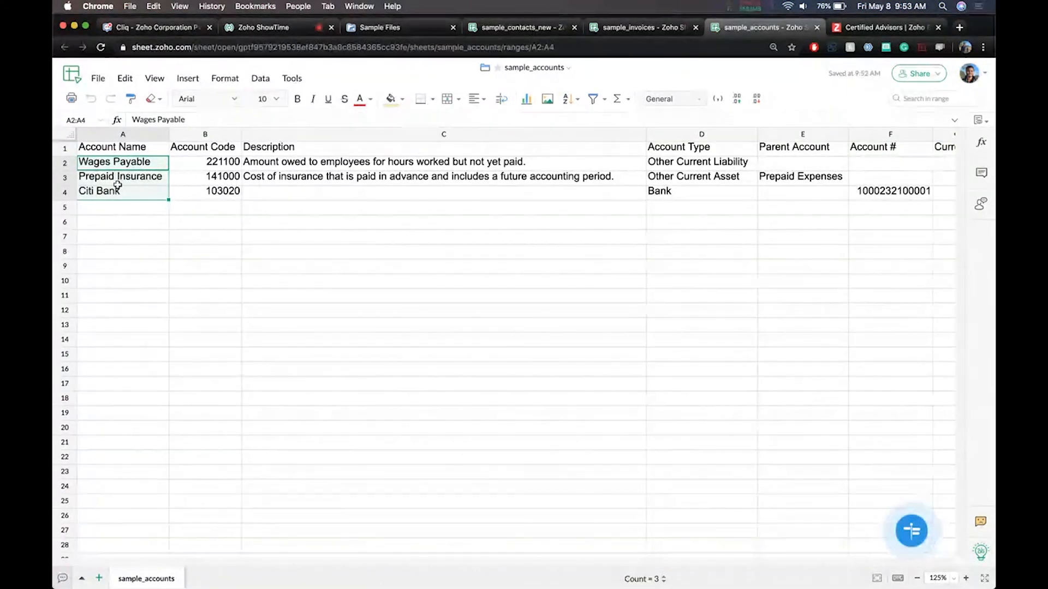
Step: Switch back to Zoho Books and open the import page for sales invoices
key(super+grave)
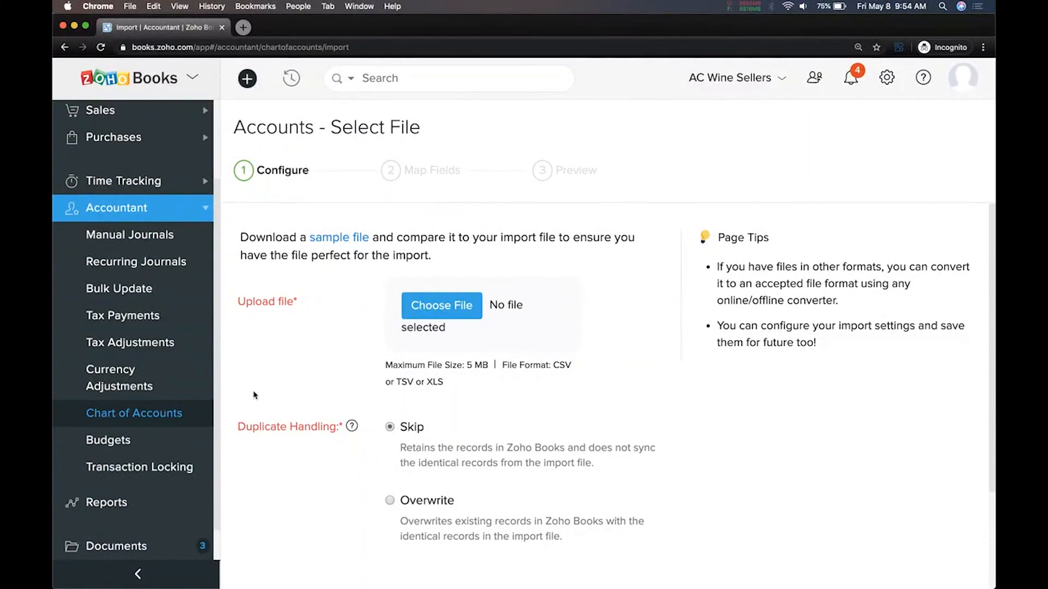
scroll(175, 169, up, 3)
scroll(176, 176, up, 1)
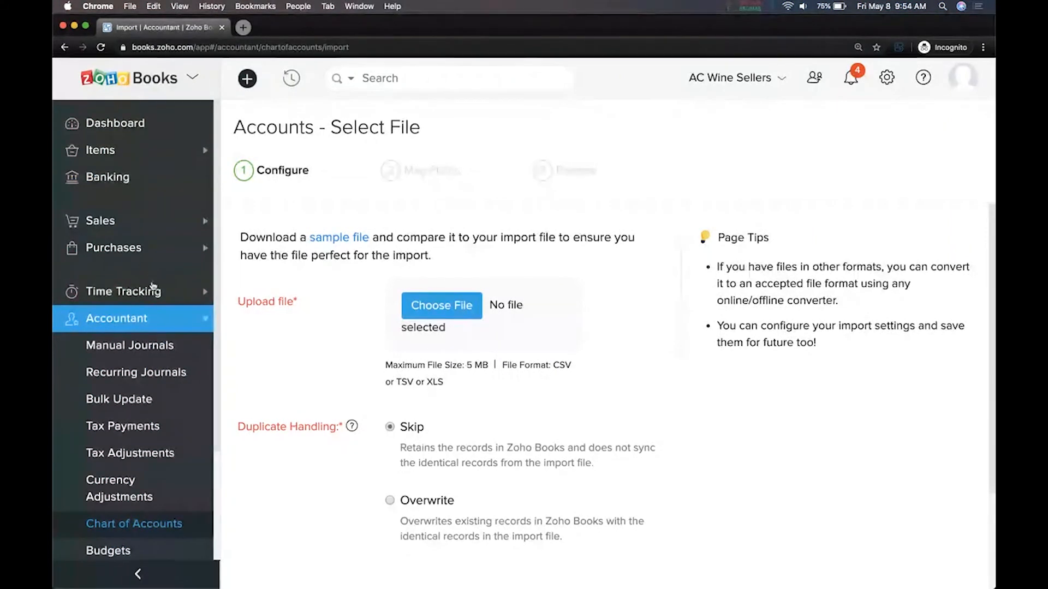
click(181, 227)
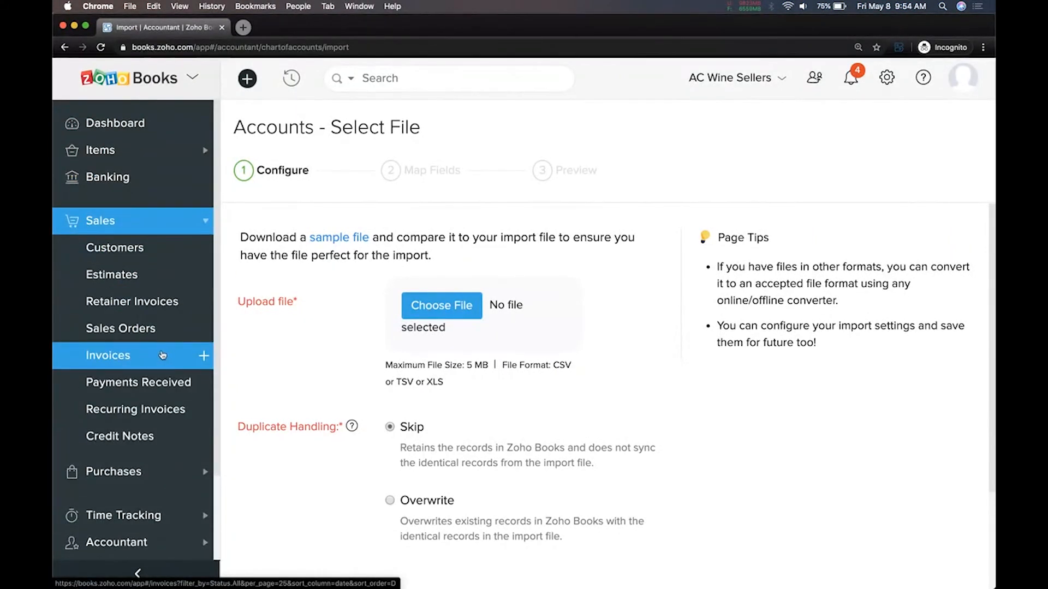
click(161, 356)
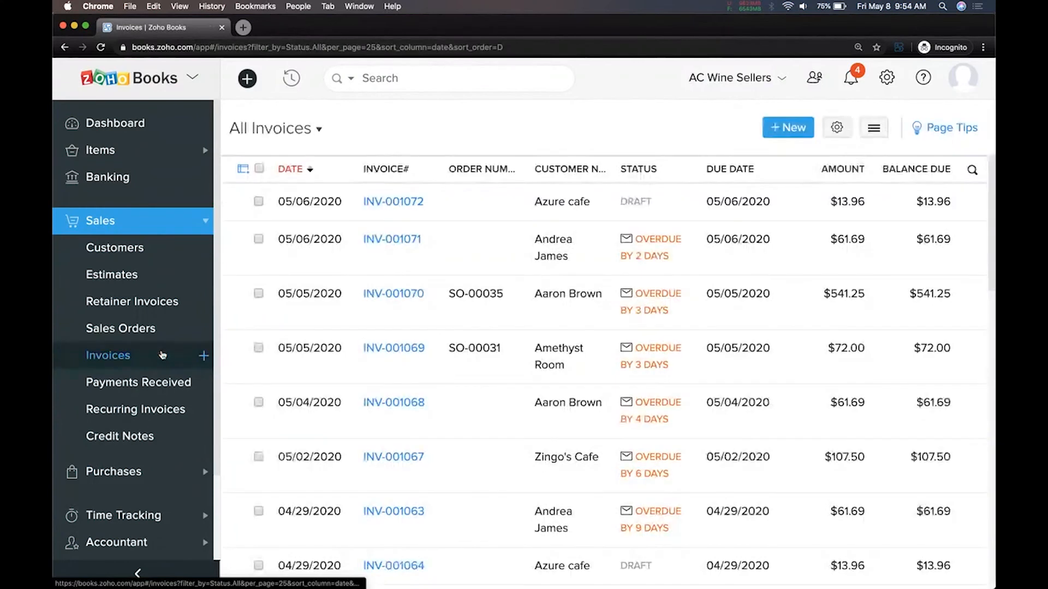
click(874, 128)
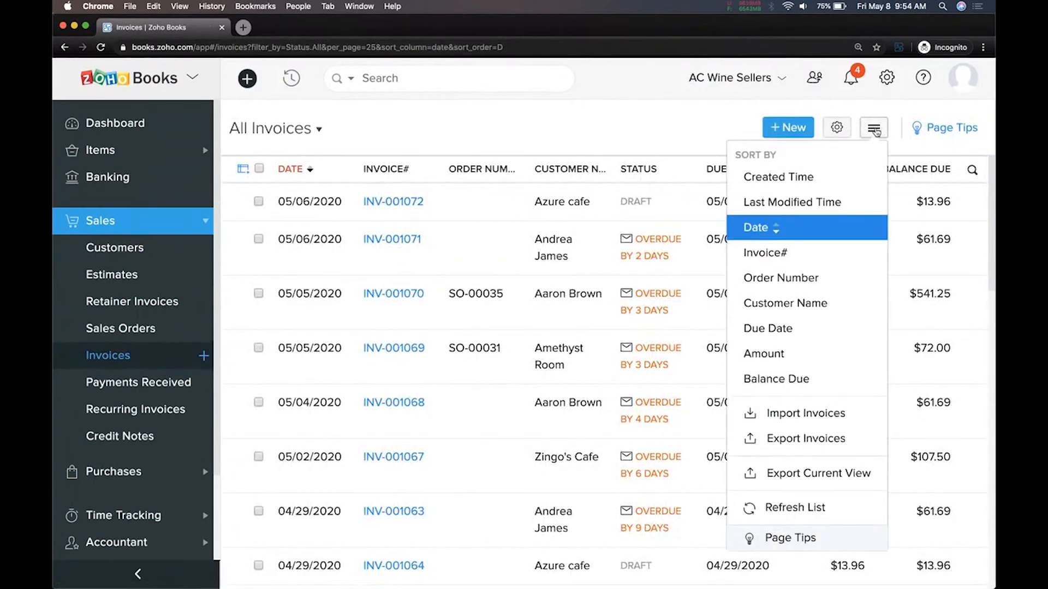
click(811, 415)
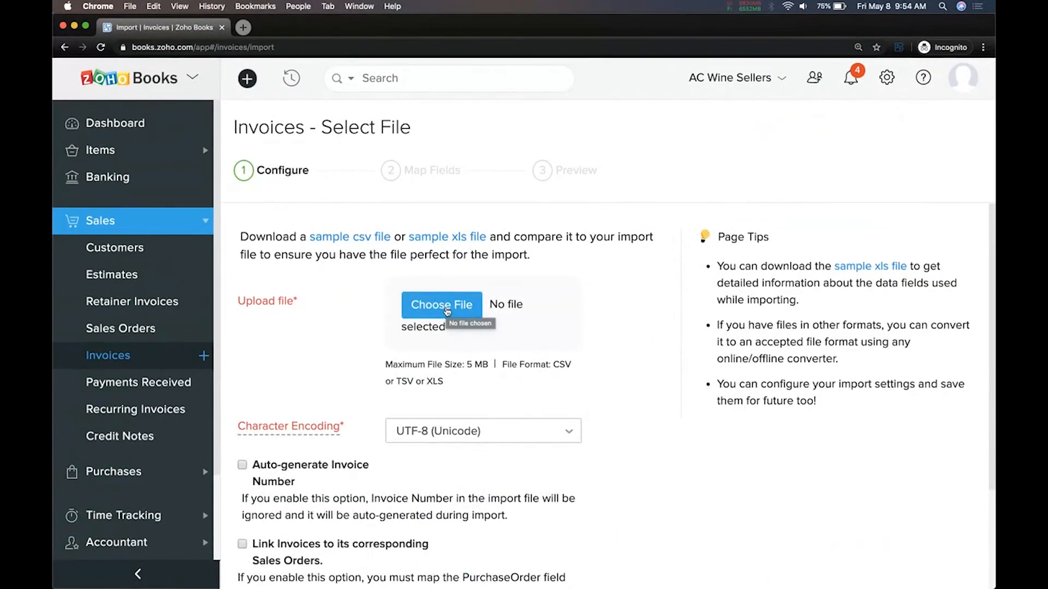
Step: Choose sample_invoices.xls as the invoice import file, keep UTF-8 (Unicode) encoding, and proceed to field mapping
scroll(436, 316, down, 2)
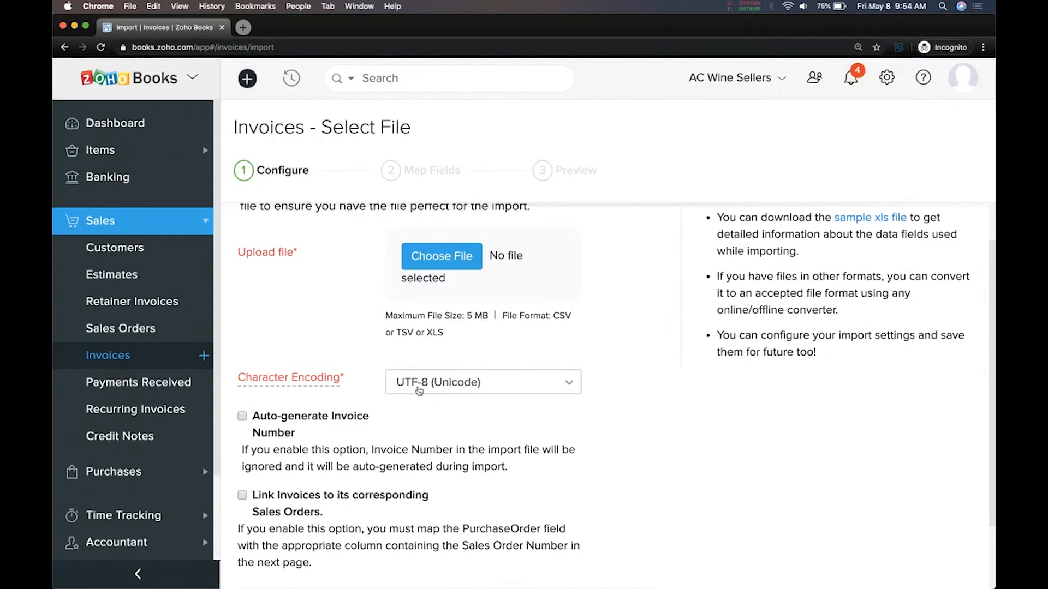
scroll(418, 390, up, 1)
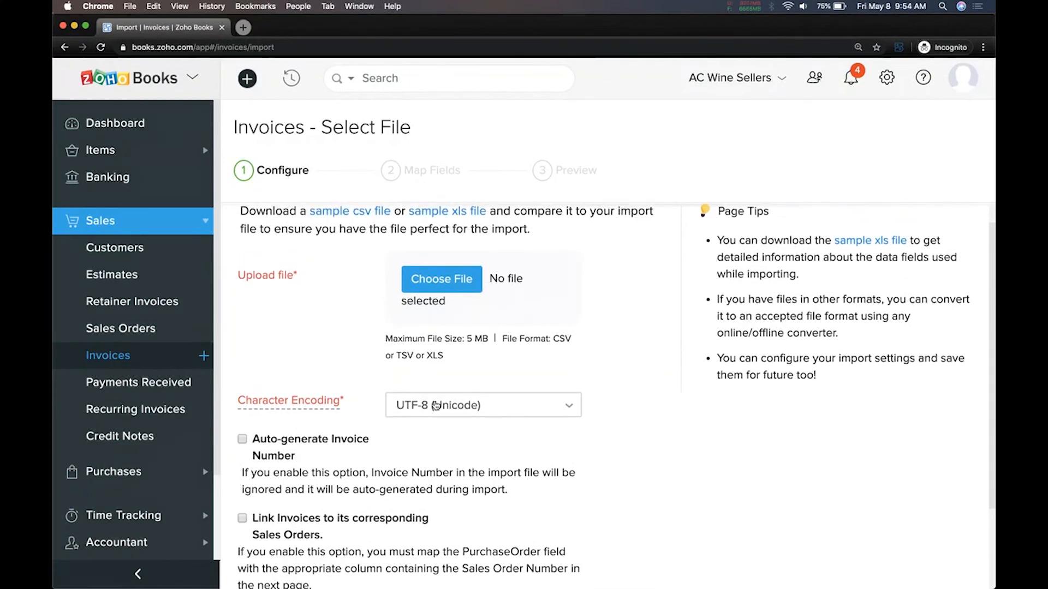
click(442, 280)
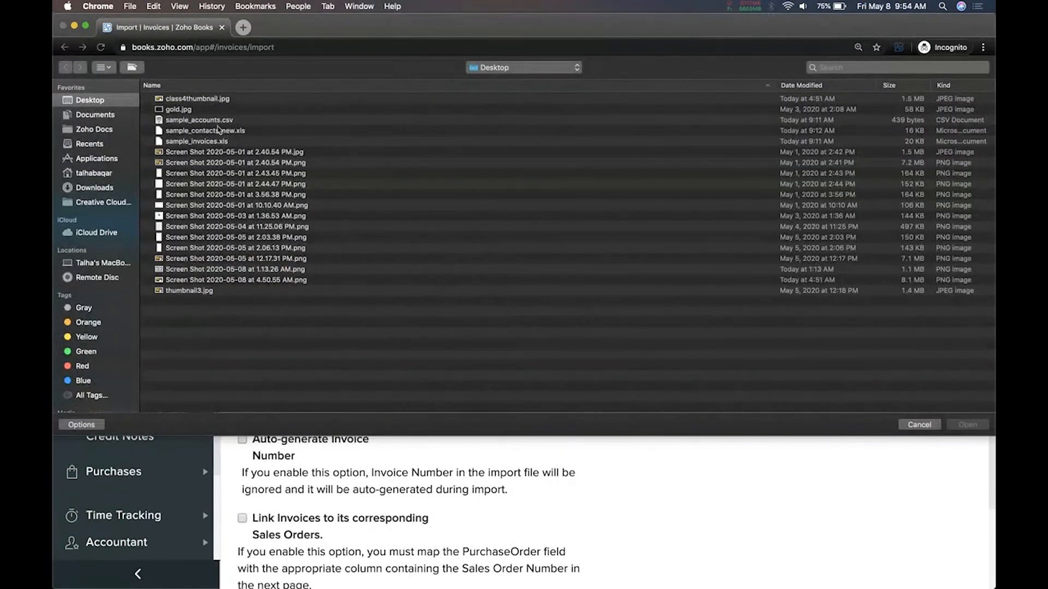
double_click(218, 141)
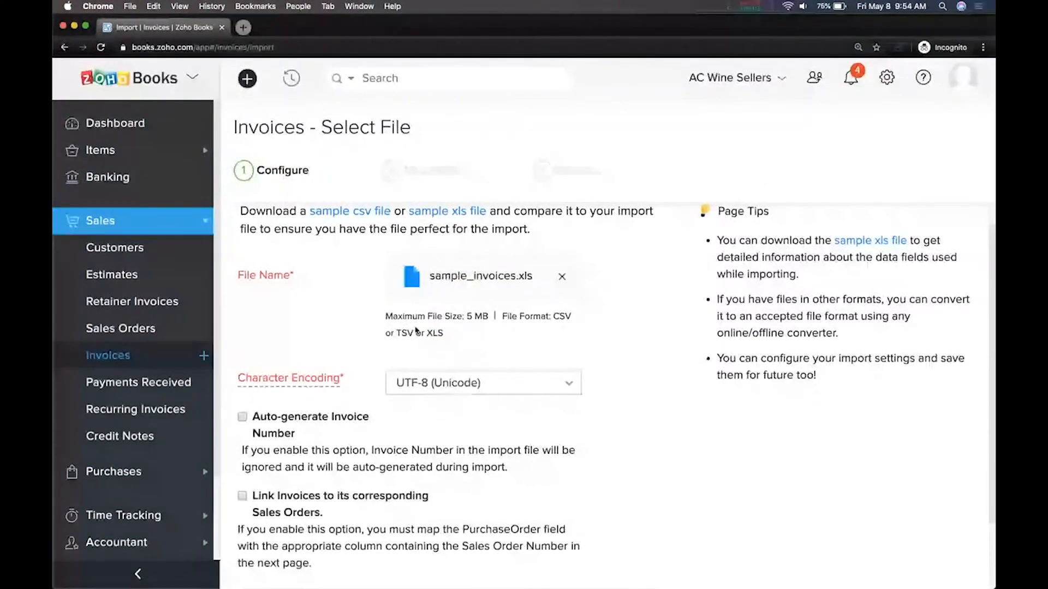
scroll(403, 384, down, 3)
click(268, 533)
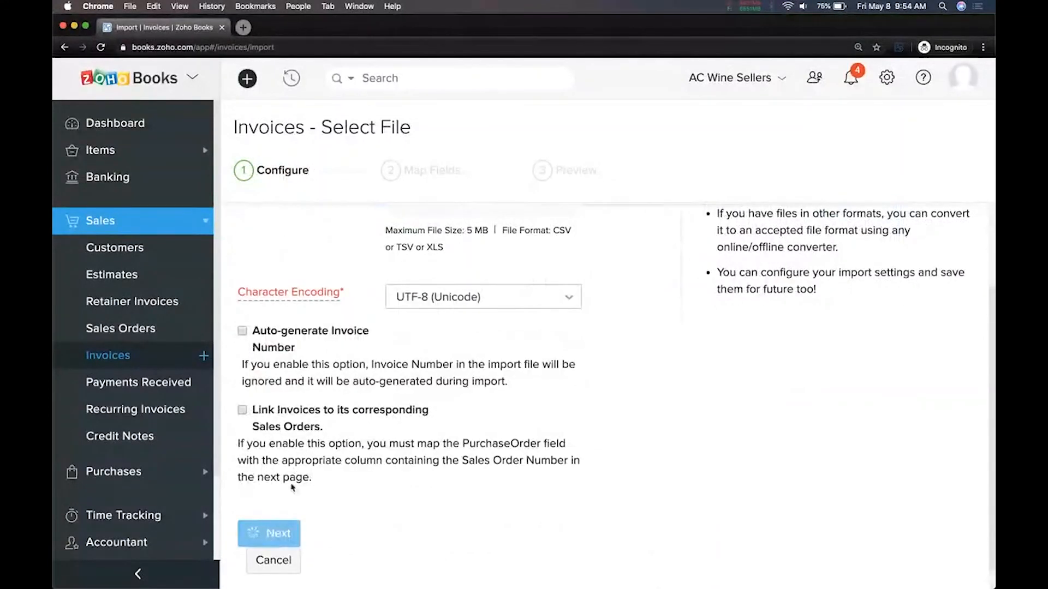
Step: Examine the mapped invoice fields and the file headers offered for Invoice Number and Estimate Number, without changing the mapping
scroll(250, 294, down, 2)
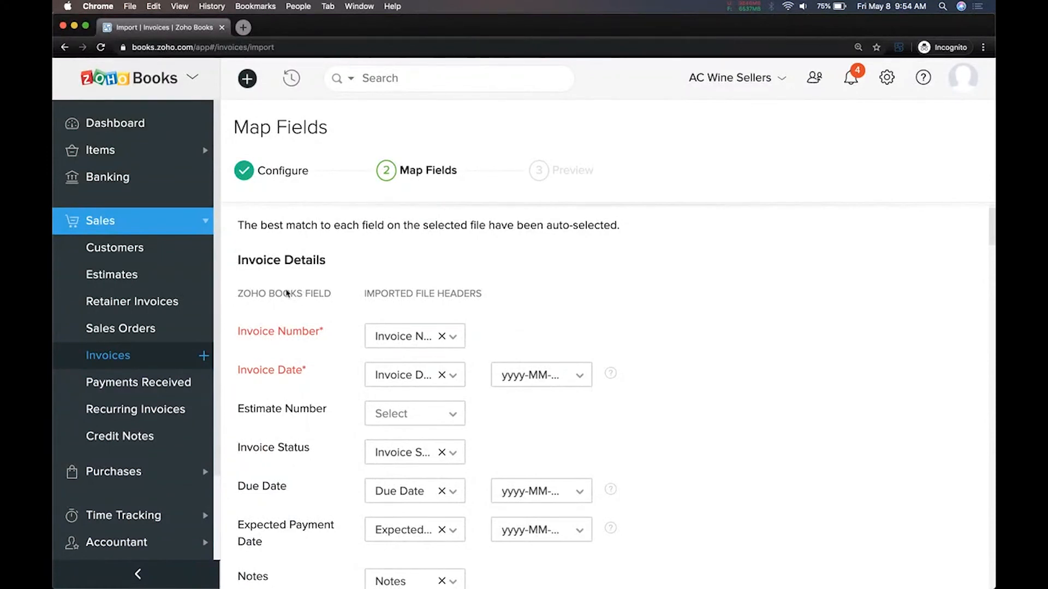
scroll(287, 293, down, 1)
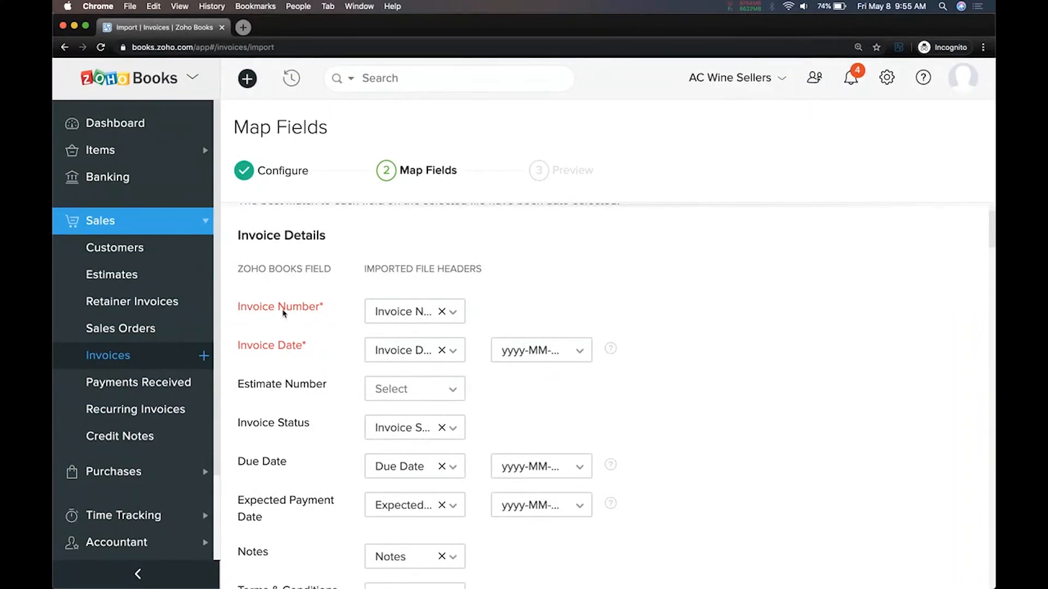
click(383, 321)
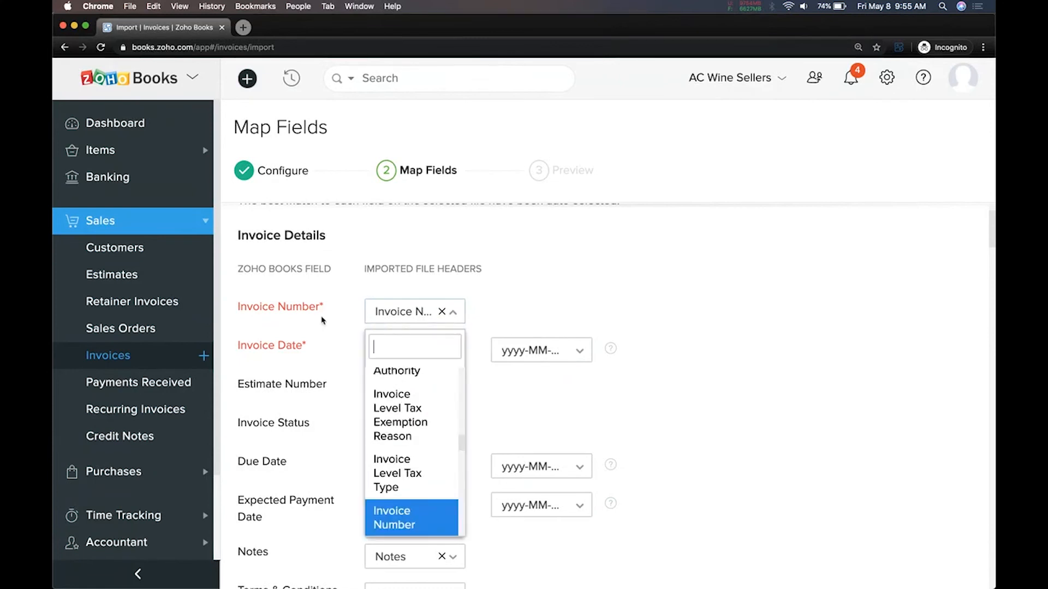
scroll(412, 453, up, 1)
click(518, 303)
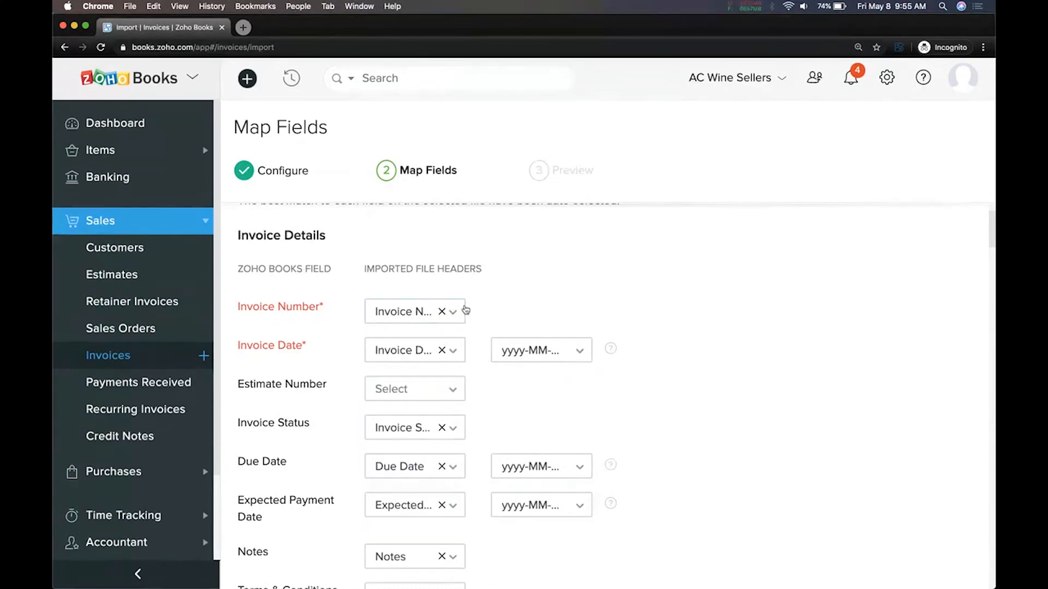
scroll(472, 323, down, 3)
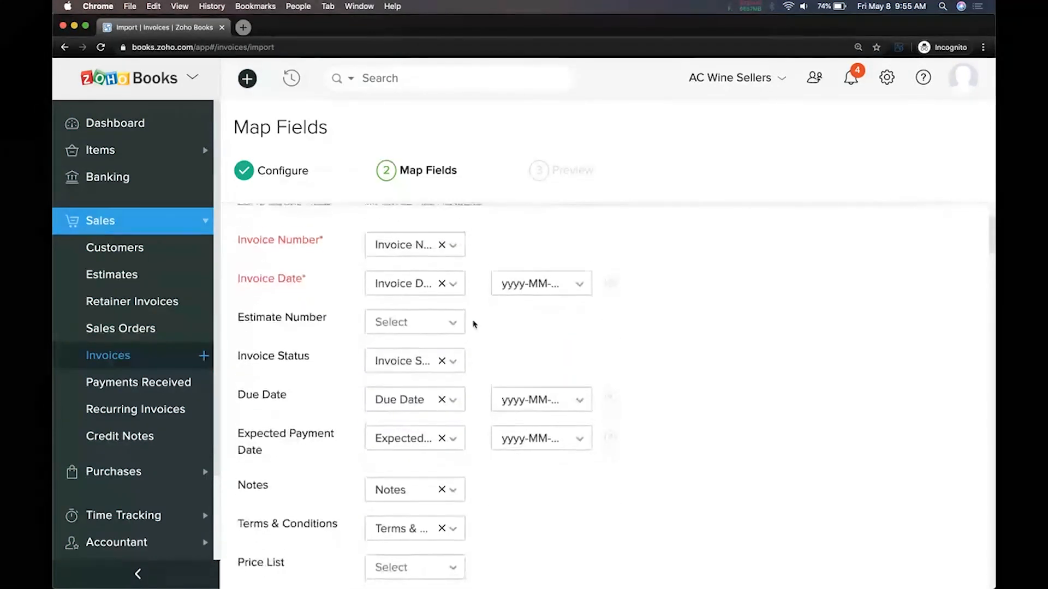
click(391, 317)
scroll(413, 452, down, 1)
scroll(413, 451, down, 10)
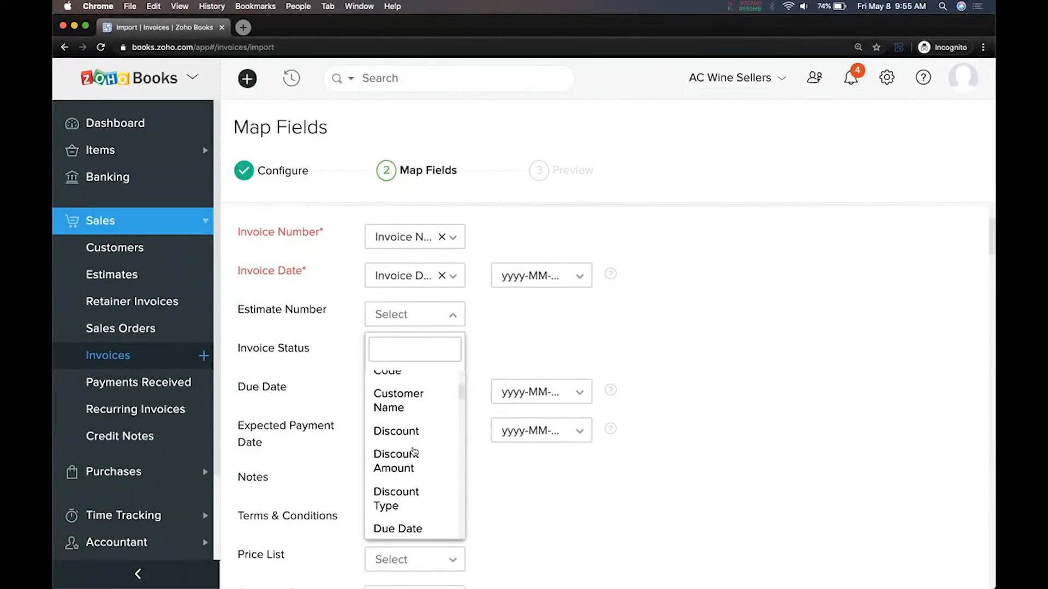
click(496, 353)
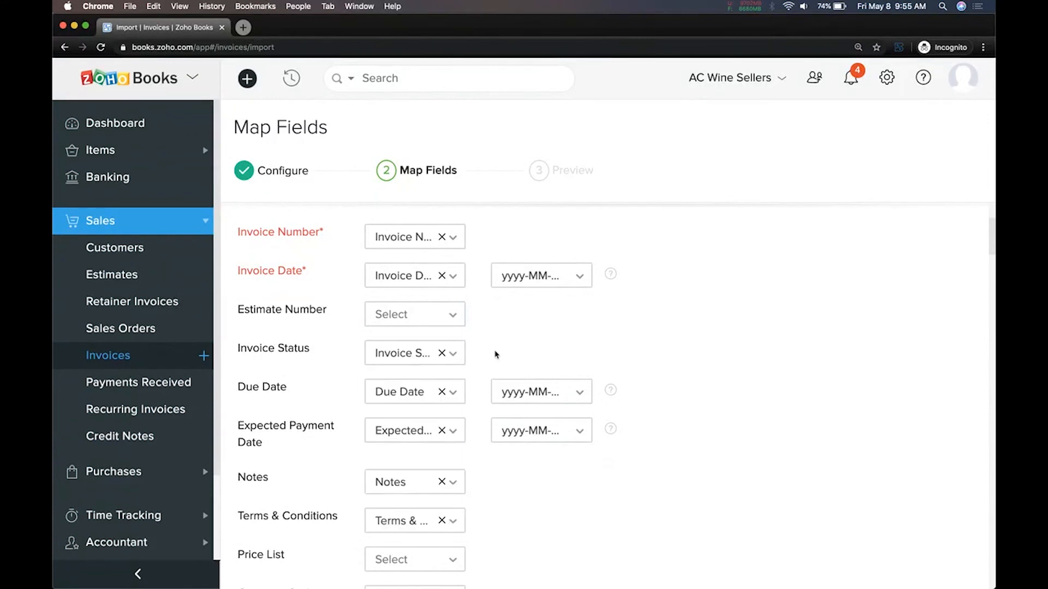
Step: Set the Invoice Date format to MM/dd/yyyy in the field mapping
scroll(483, 331, up, 1)
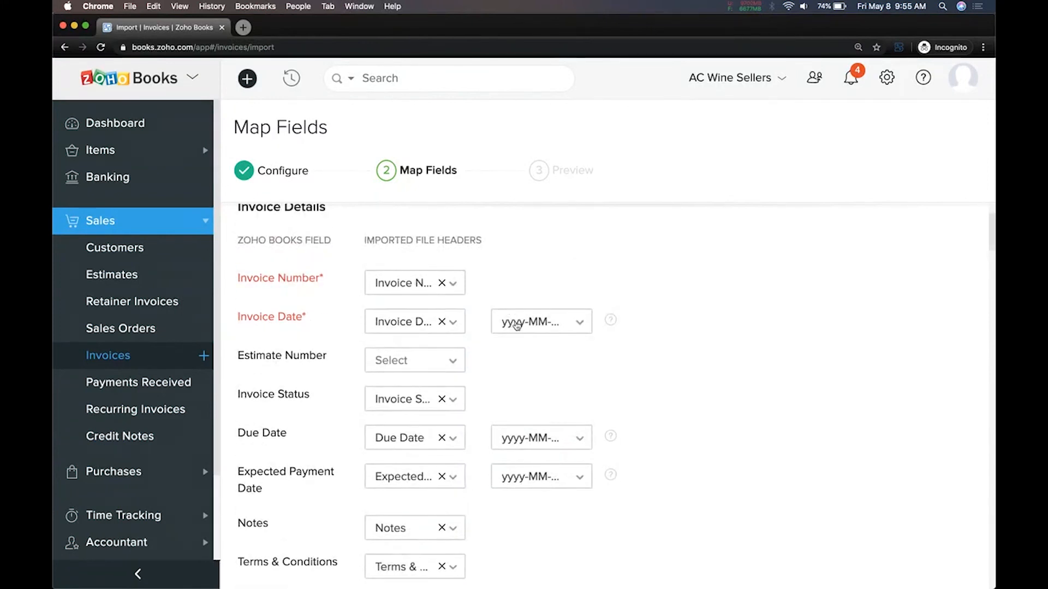
click(555, 330)
scroll(657, 323, down, 1)
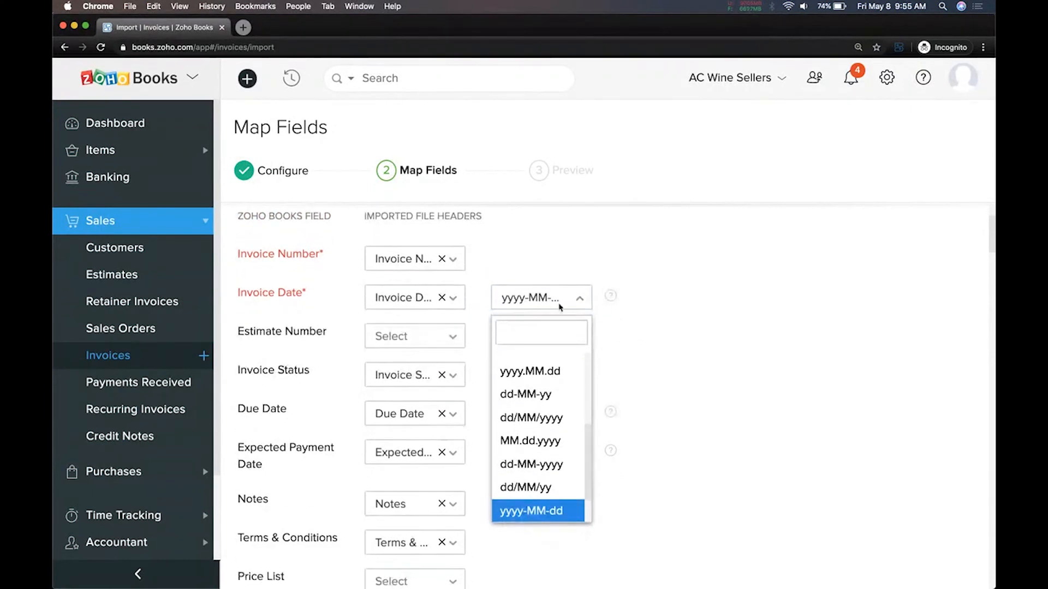
scroll(544, 384, up, 1)
scroll(545, 384, down, 2)
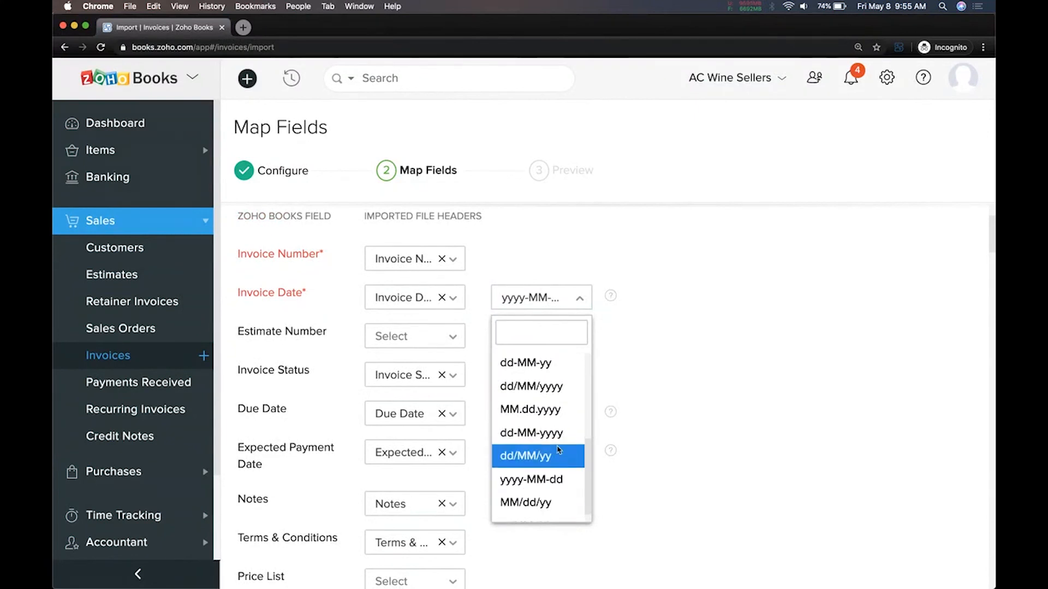
scroll(549, 442, down, 1)
scroll(548, 401, up, 1)
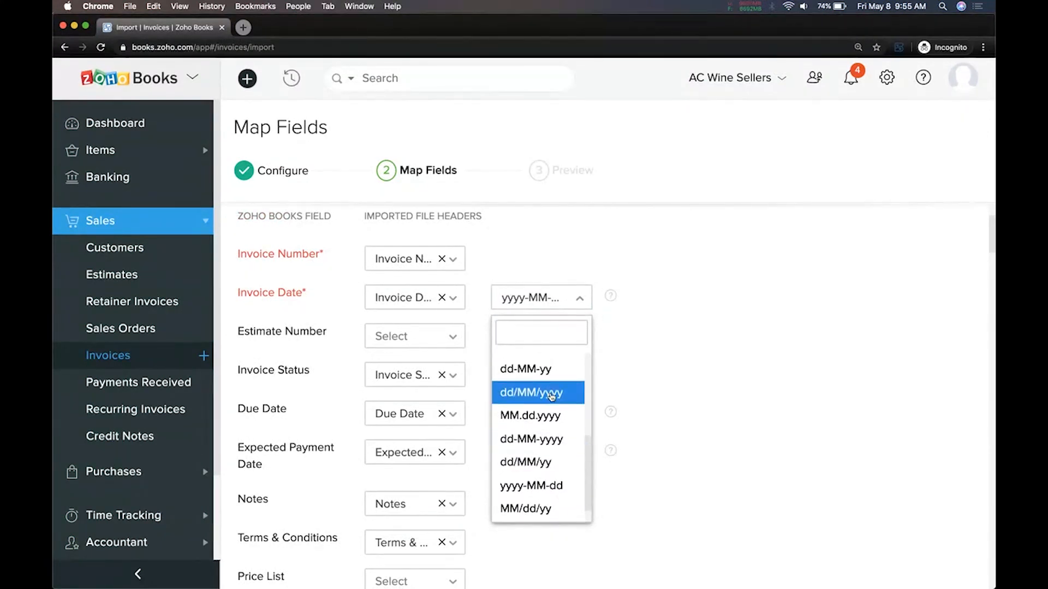
scroll(550, 398, up, 3)
scroll(551, 397, up, 2)
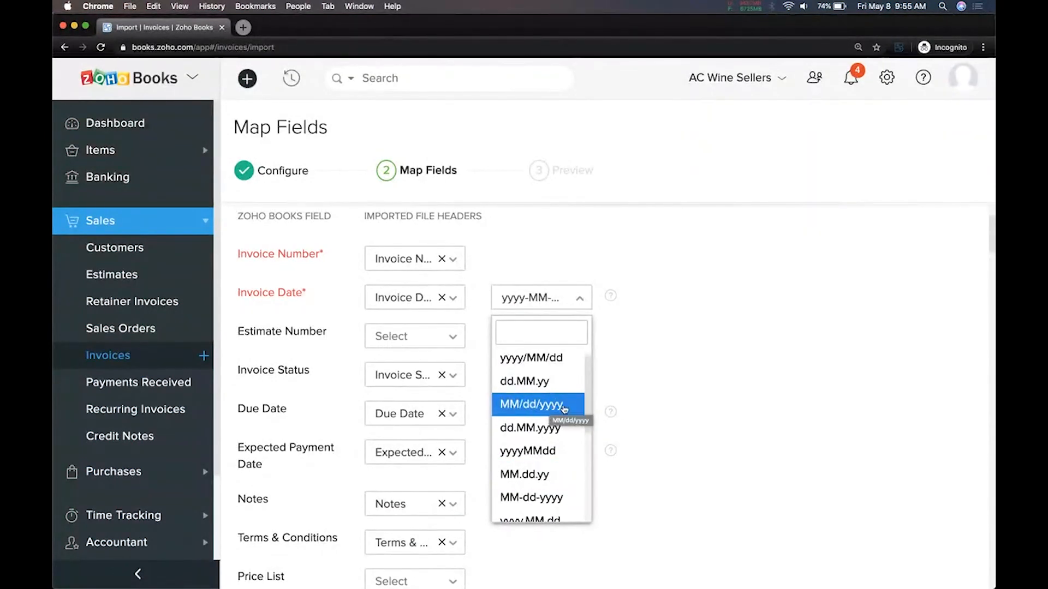
click(567, 408)
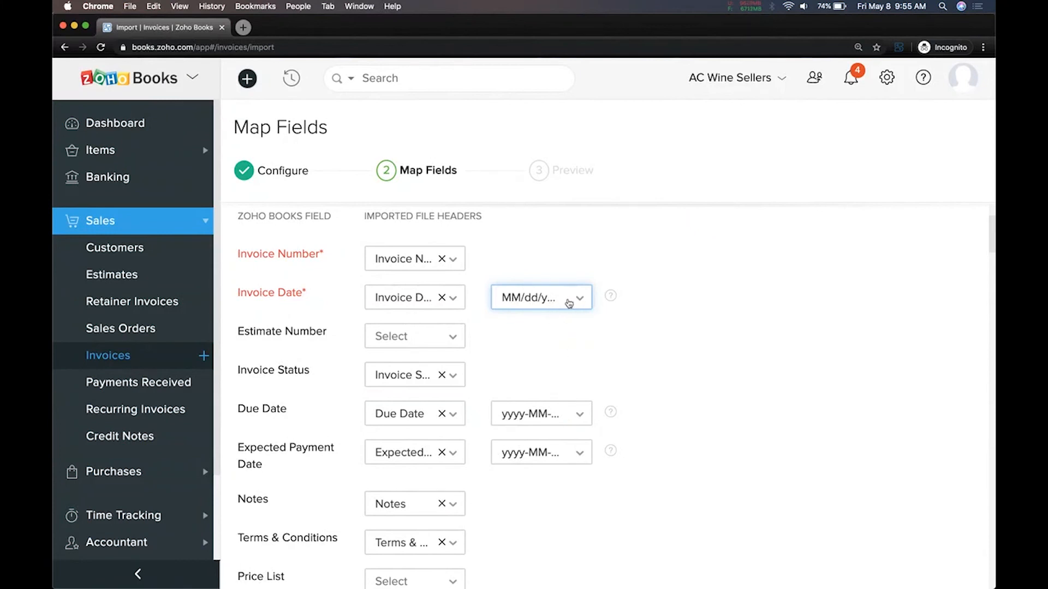
Step: Review the remaining field mappings, choose to save these selections for future imports, and proceed to the import preview
scroll(569, 303, down, 2)
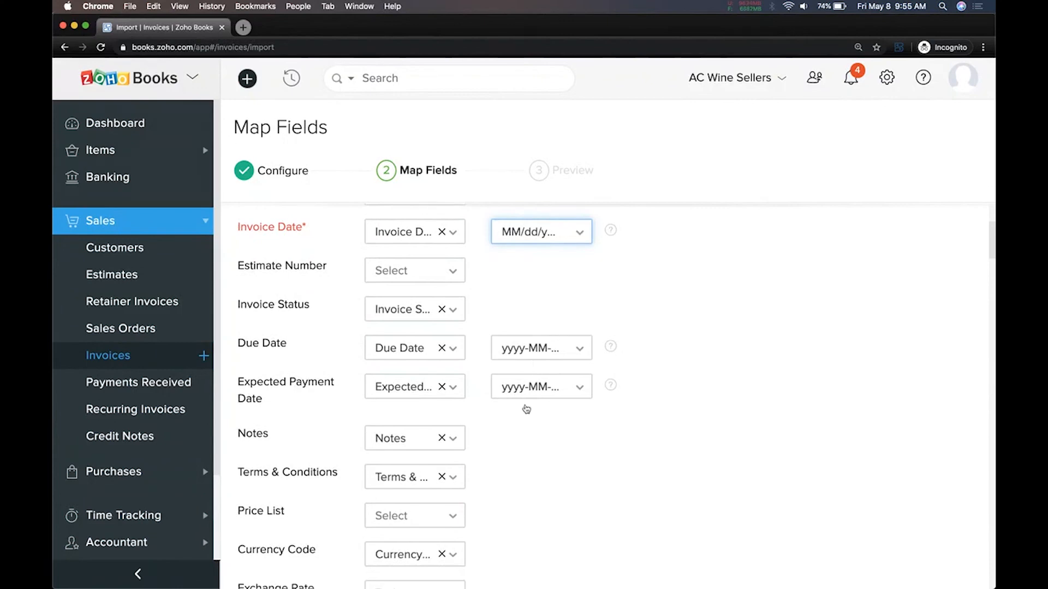
scroll(526, 408, down, 5)
scroll(526, 408, down, 15)
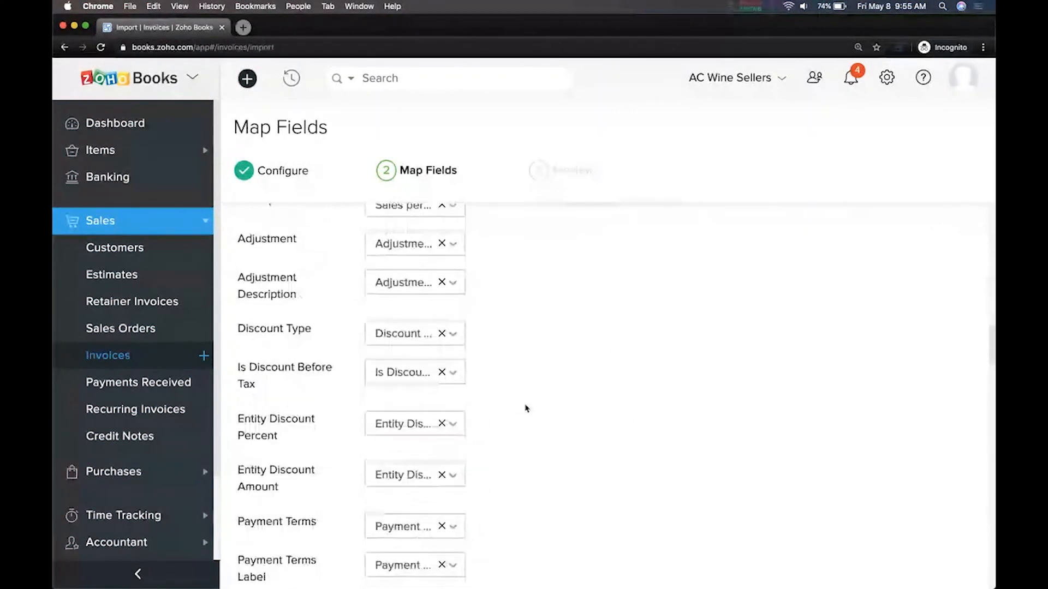
scroll(527, 408, down, 15)
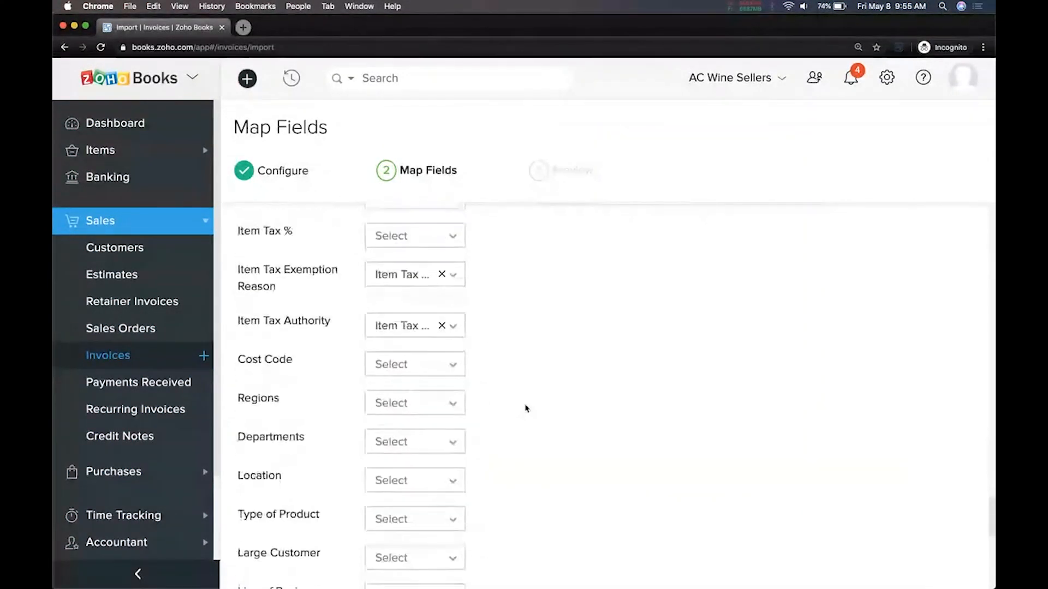
scroll(526, 408, down, 10)
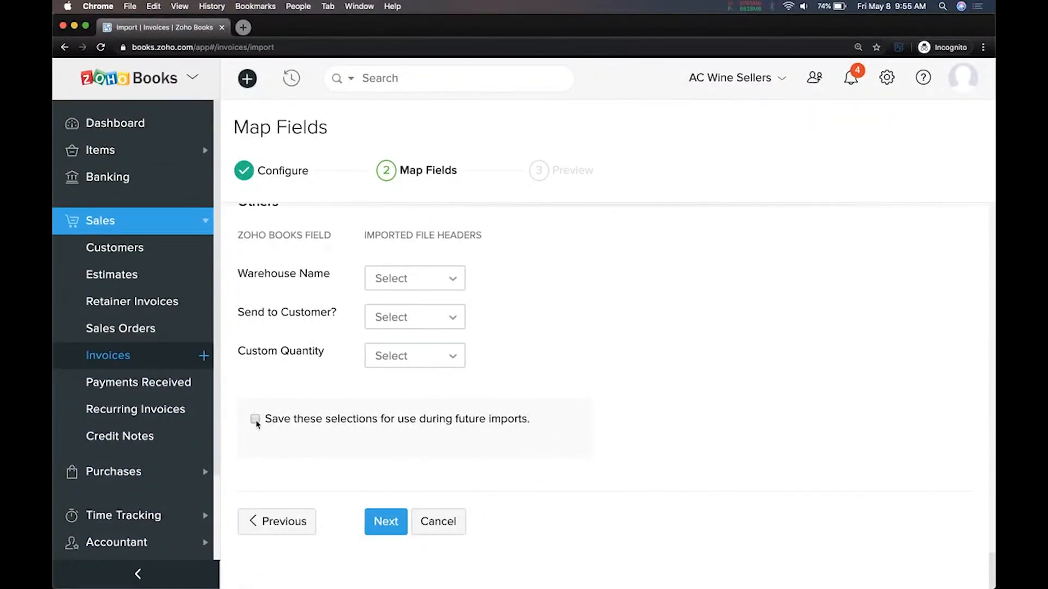
scroll(370, 381, up, 3)
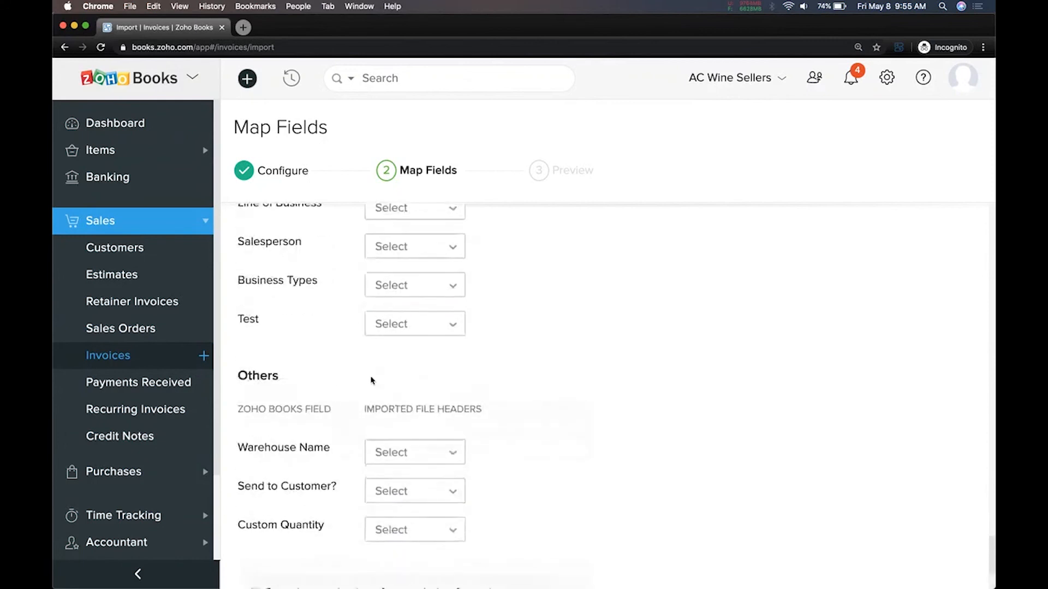
scroll(315, 393, down, 3)
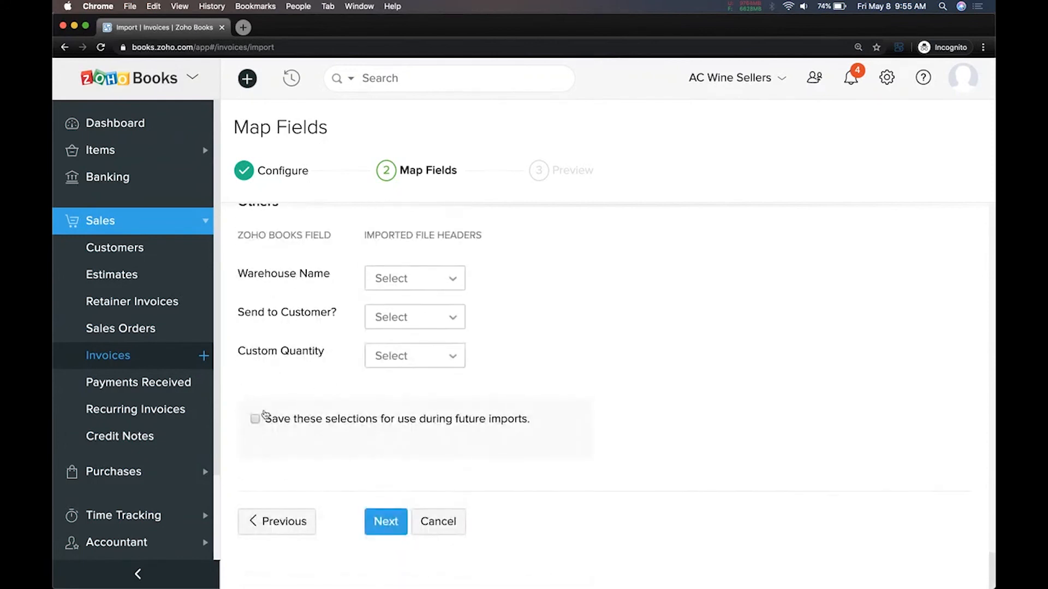
click(255, 418)
click(388, 523)
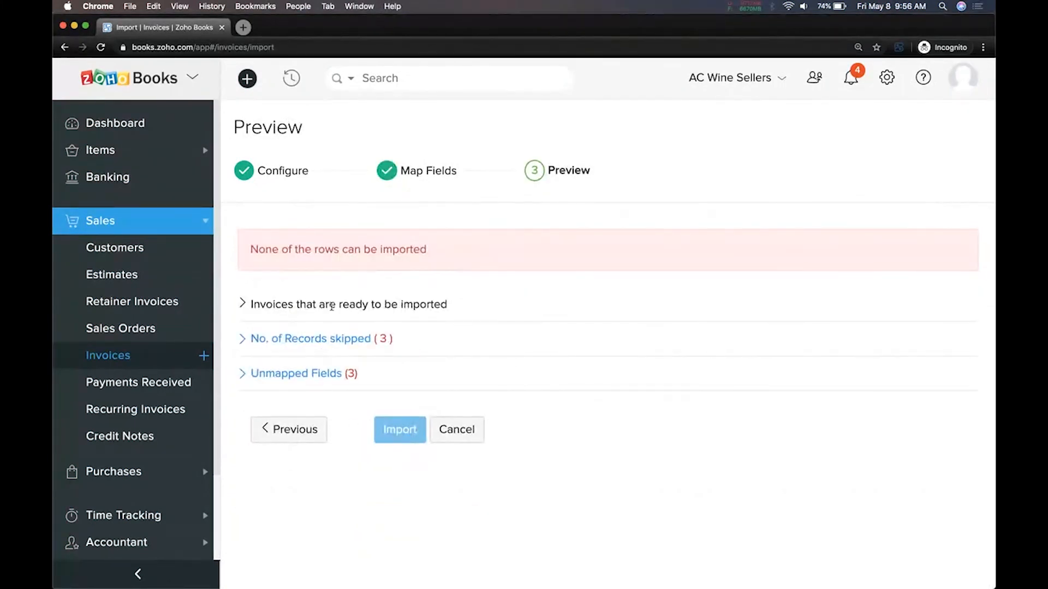
Step: Examine the skipped records and unmapped fields in the import preview, and cancel the invoice import
click(291, 340)
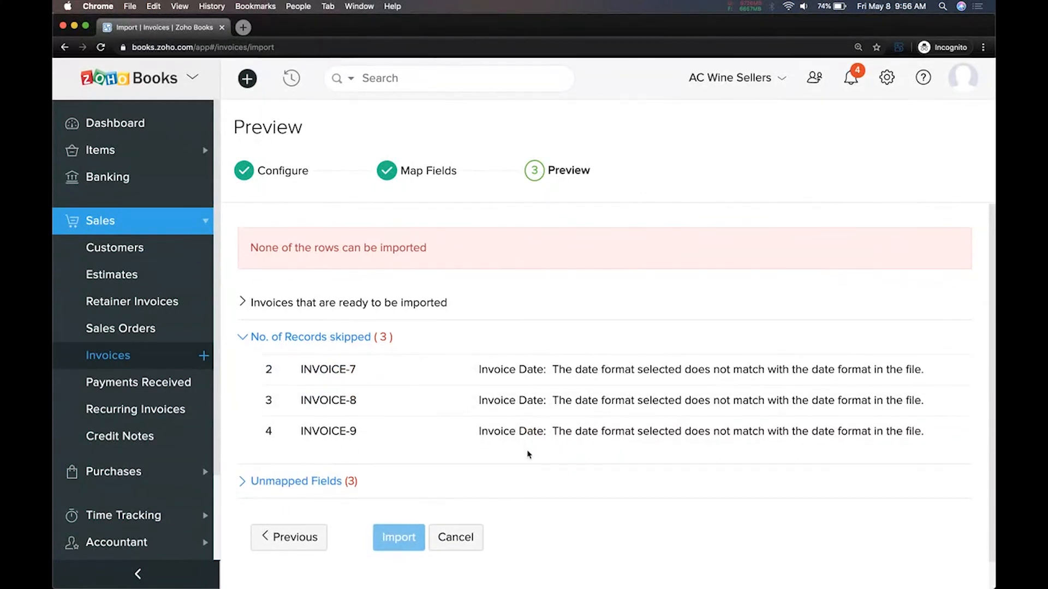
scroll(433, 453, down, 1)
click(307, 451)
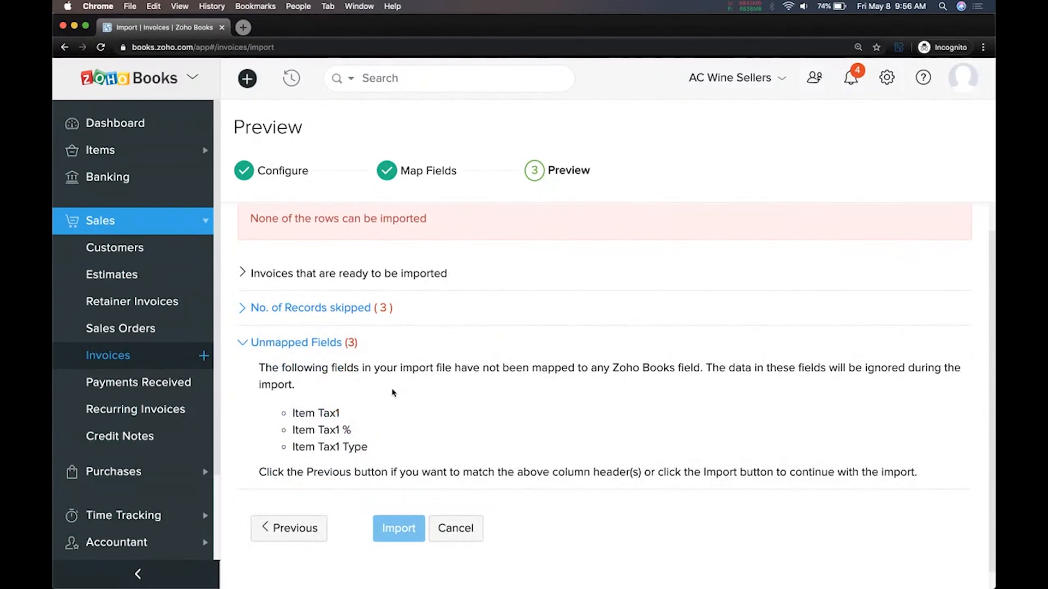
click(389, 309)
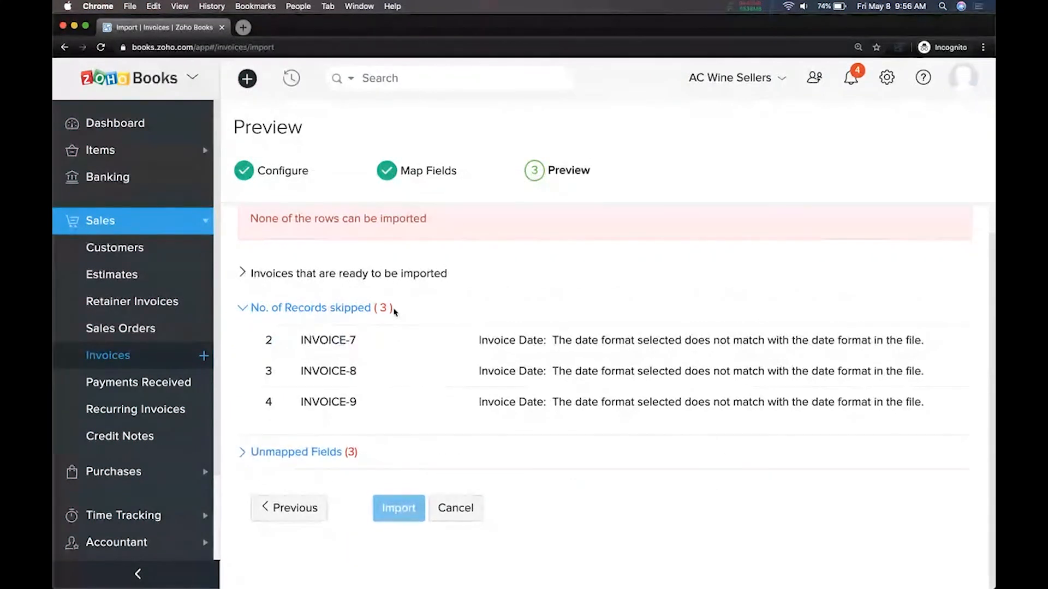
scroll(428, 333, up, 1)
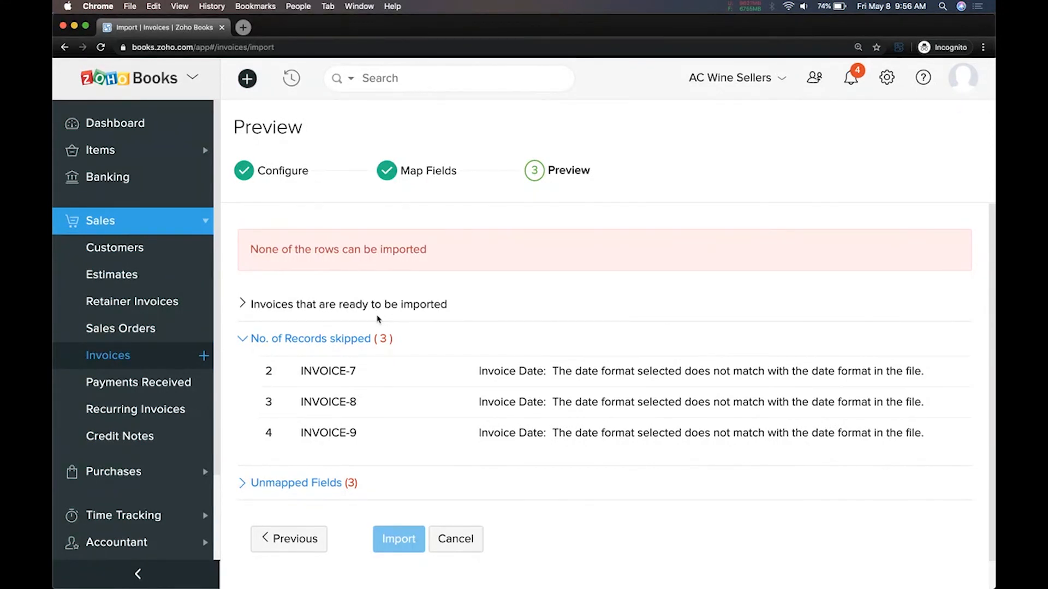
click(460, 540)
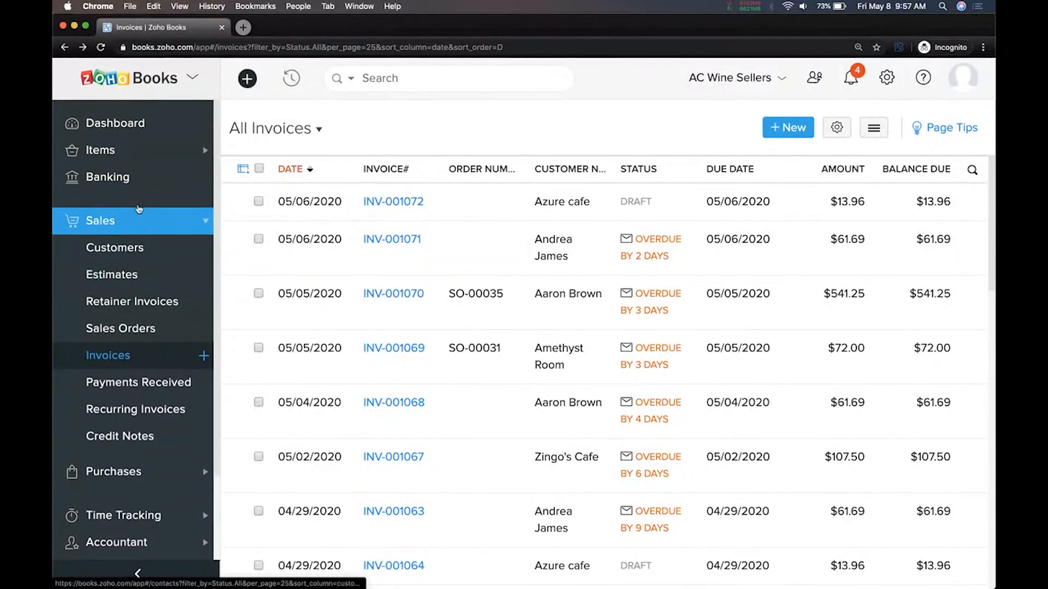
Step: Open the customer list and start an import of the Customers type to reach its file selection page
click(151, 255)
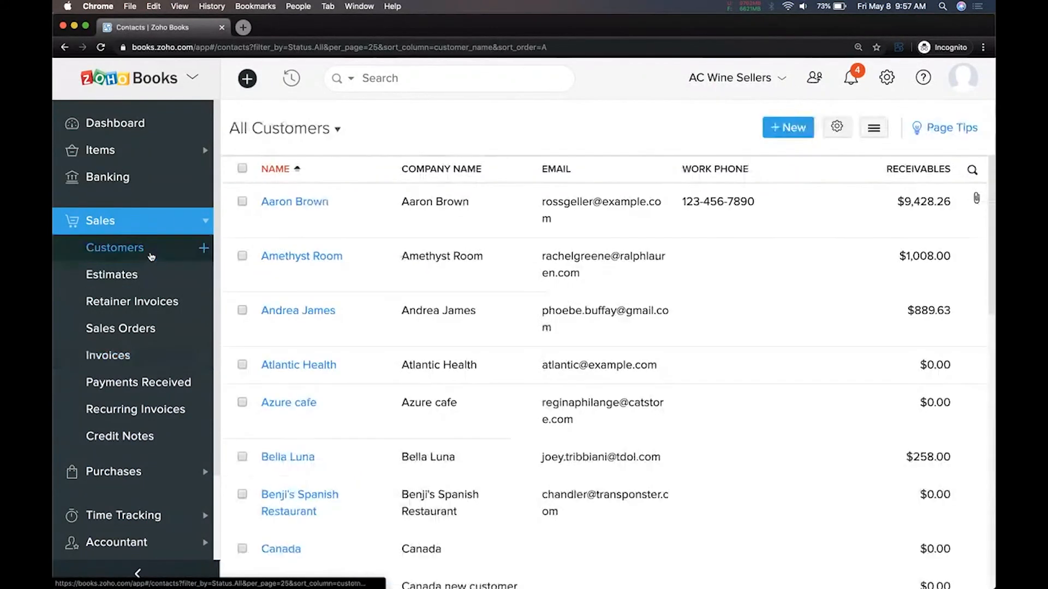
click(875, 130)
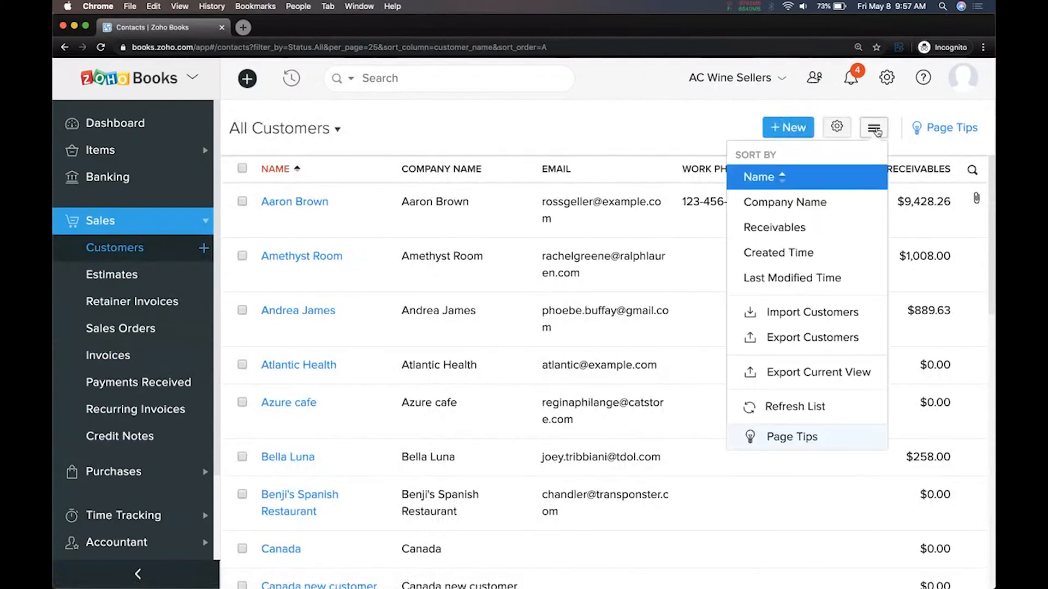
click(810, 320)
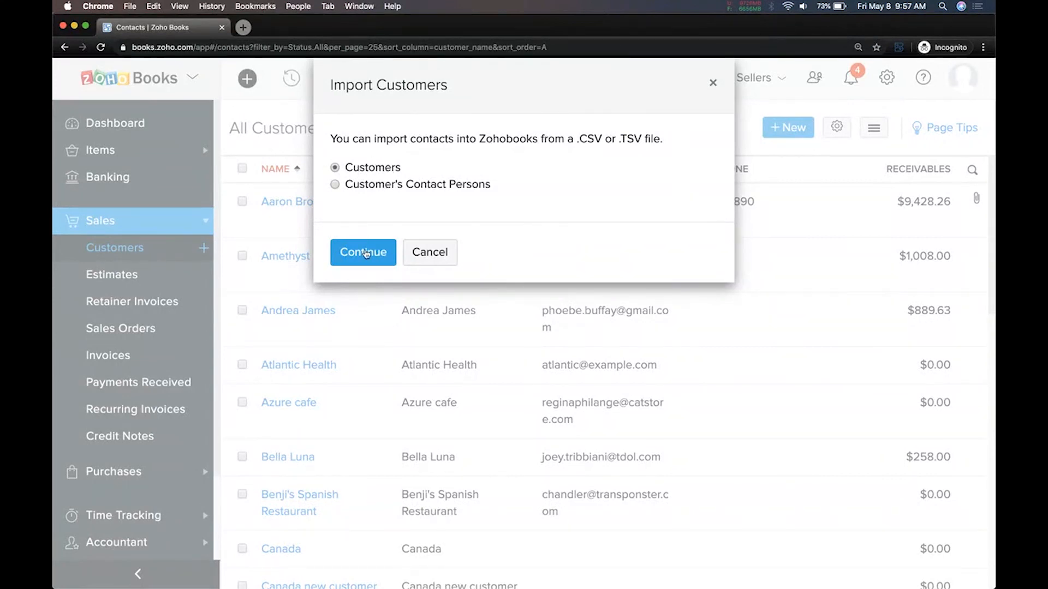
click(363, 252)
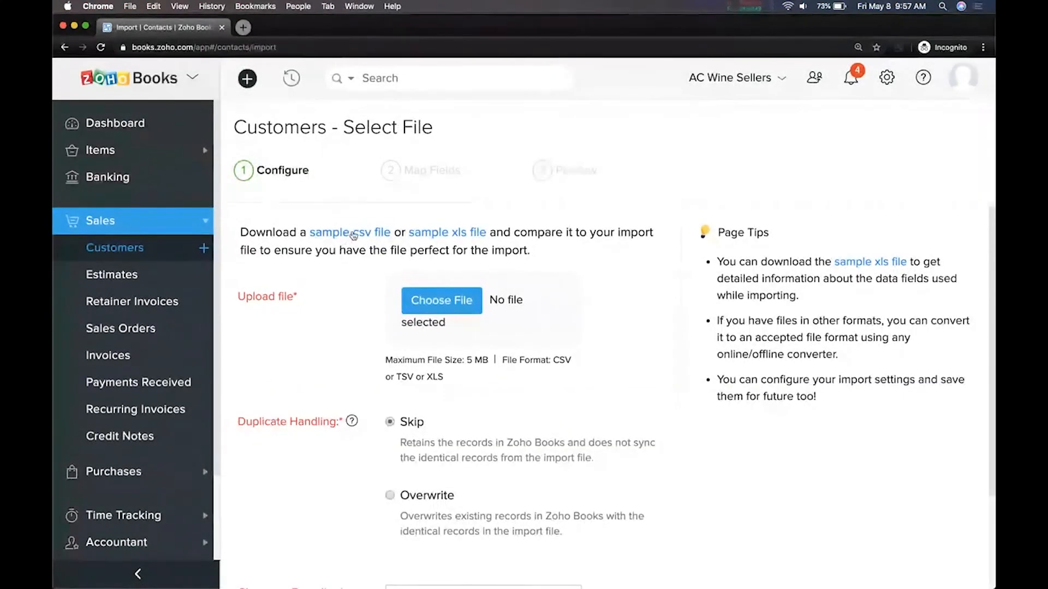
scroll(480, 294, down, 1)
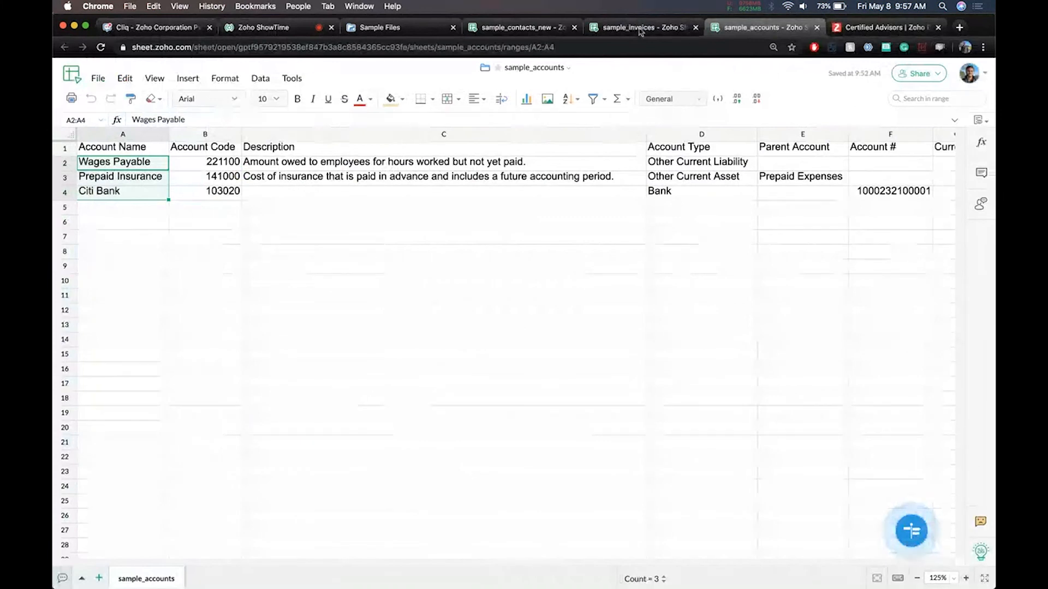
Step: Switch to the sample_contacts_new spreadsheet in Zoho Sheet, select headings A1:D1, and open the Contacts explanation sheet
click(513, 27)
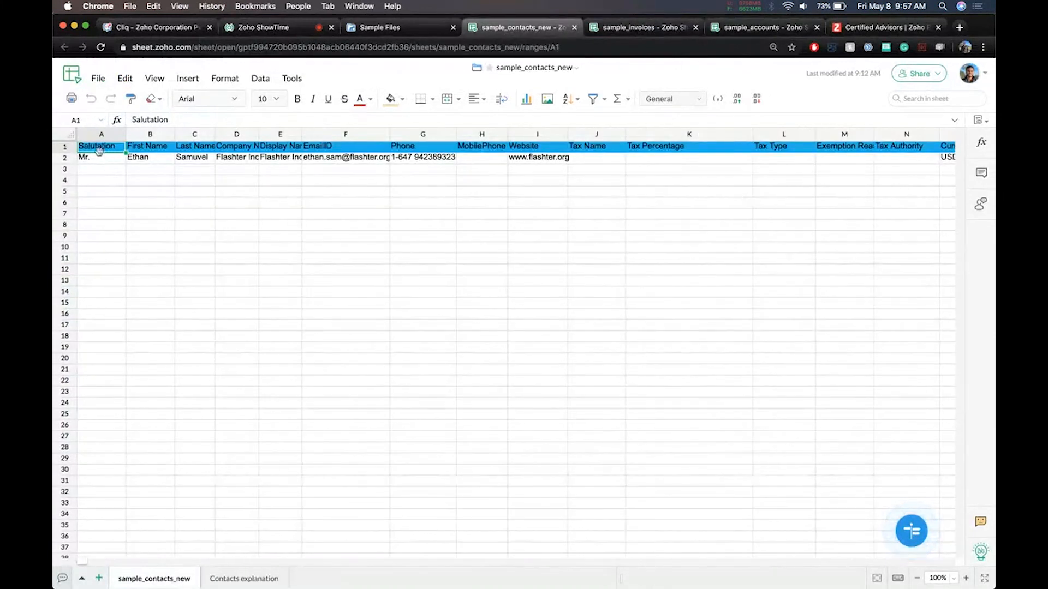
drag(109, 147, 240, 147)
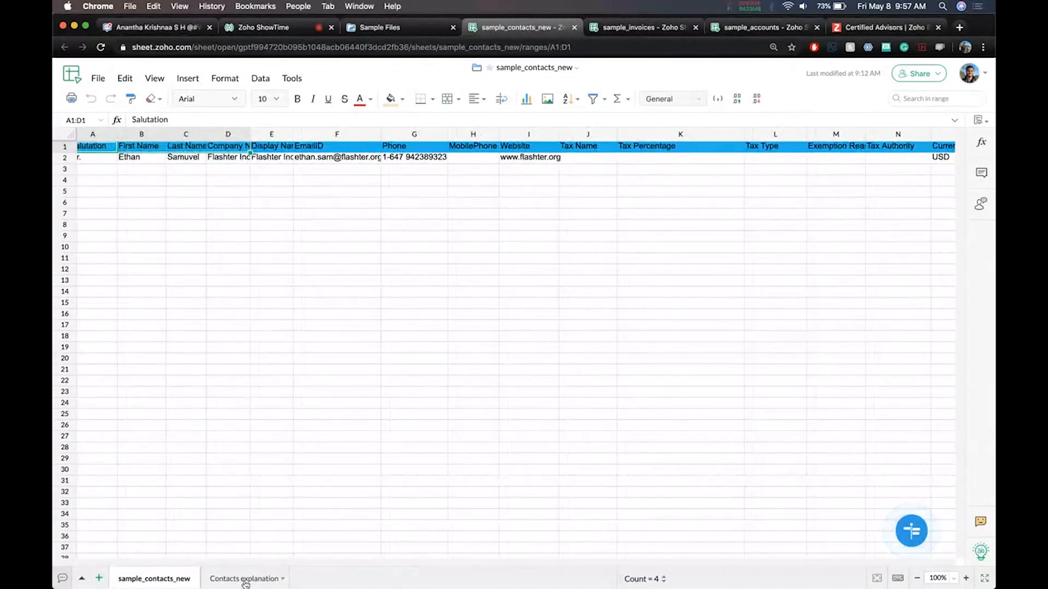
click(245, 581)
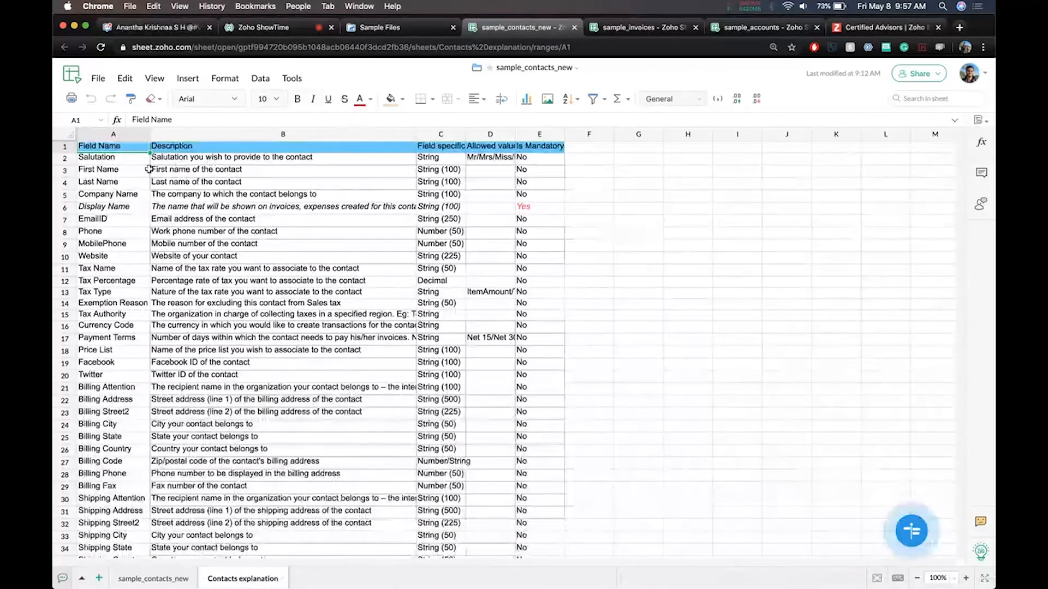